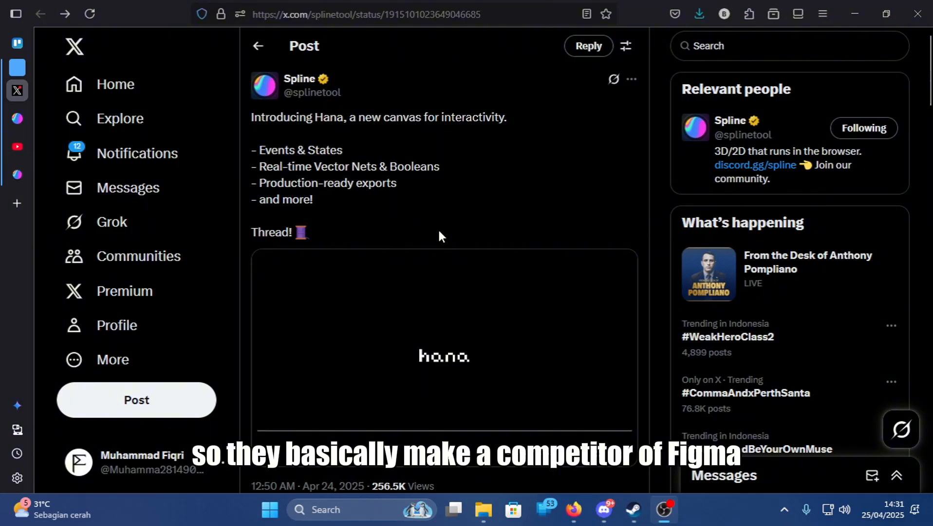
Look over Spline's Hana announcement post on X and its introduction video on YouTube
scroll(438, 237, down, 2)
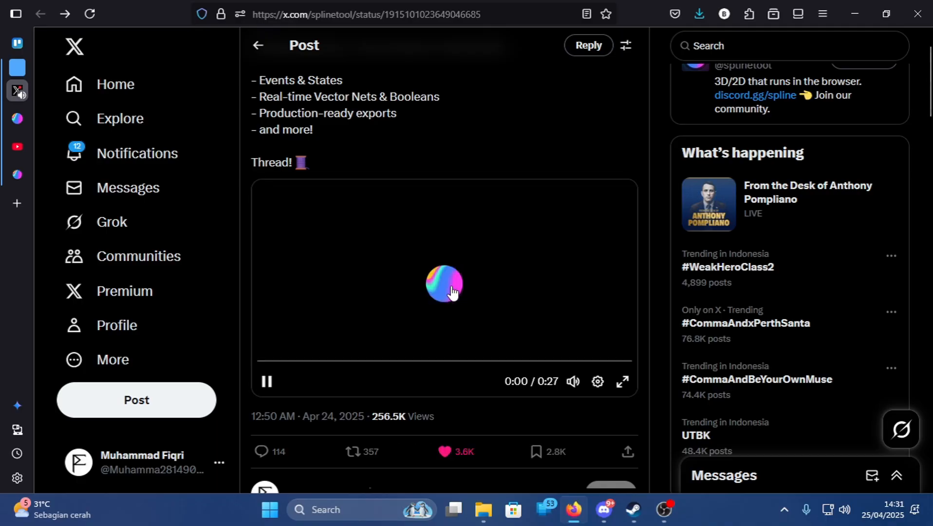
mouse_move(13, 173)
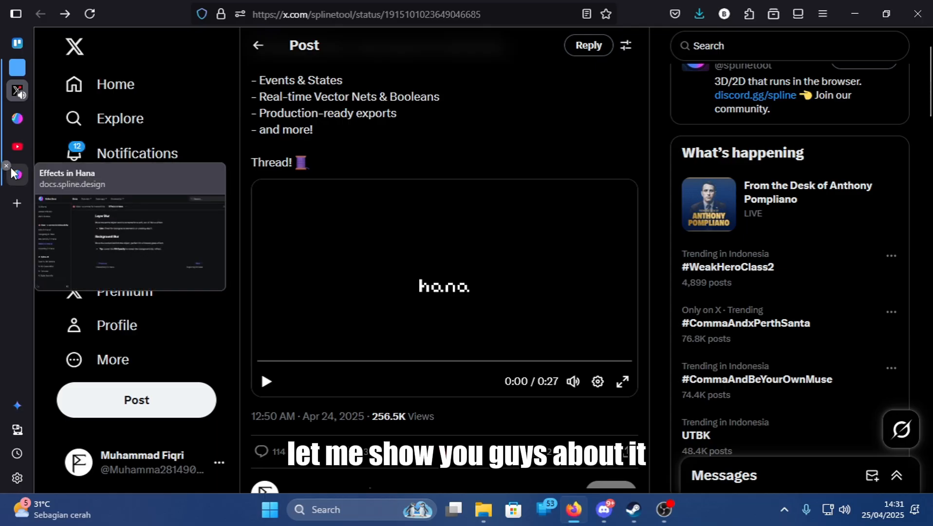
click(17, 146)
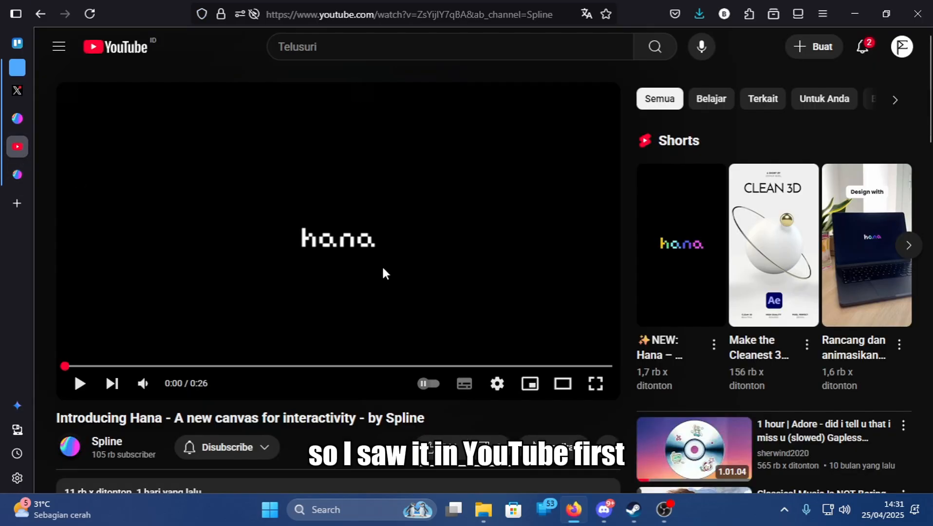
Open the "What is Hana?" page in Spline Docs and read through its feature overview
click(17, 174)
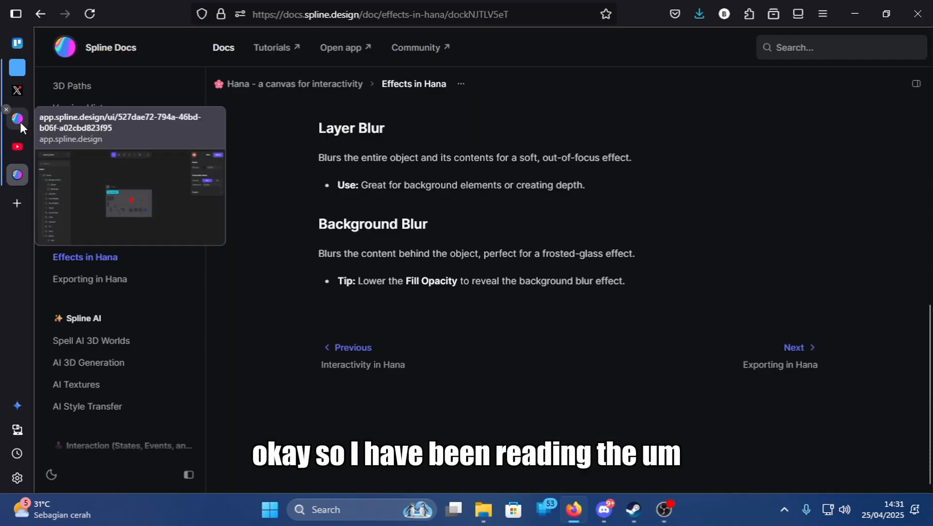
click(108, 191)
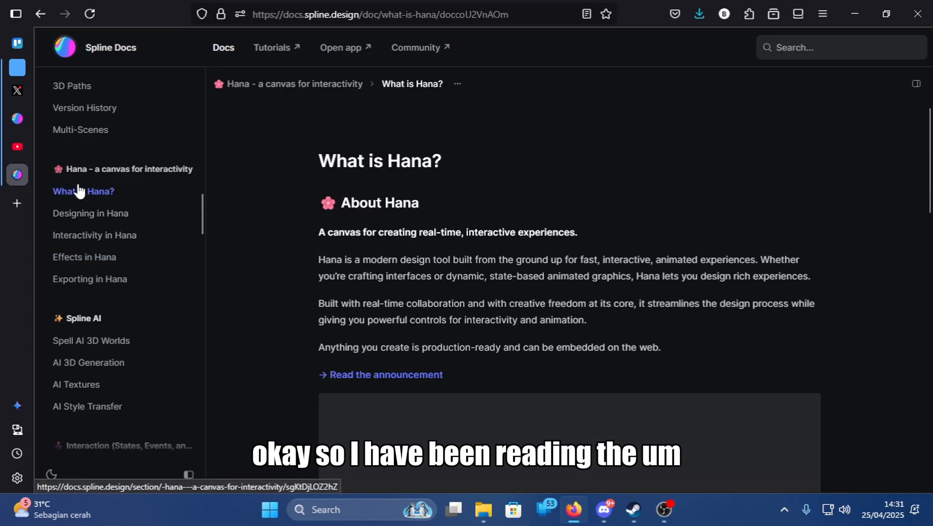
scroll(334, 276, down, 3)
scroll(333, 276, down, 5)
scroll(333, 272, up, 2)
scroll(332, 272, down, 5)
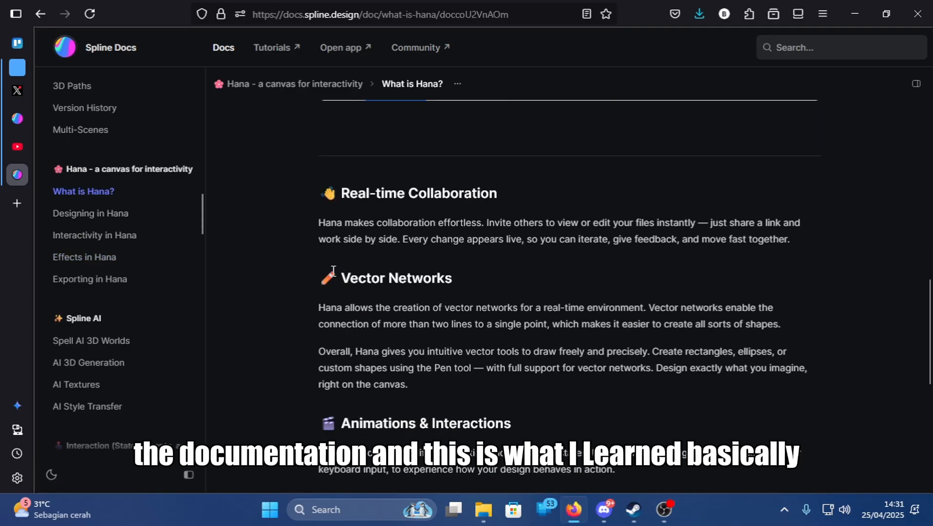
Switch to the Learning Hana file in Spline and select its main frame for a closer look
click(24, 117)
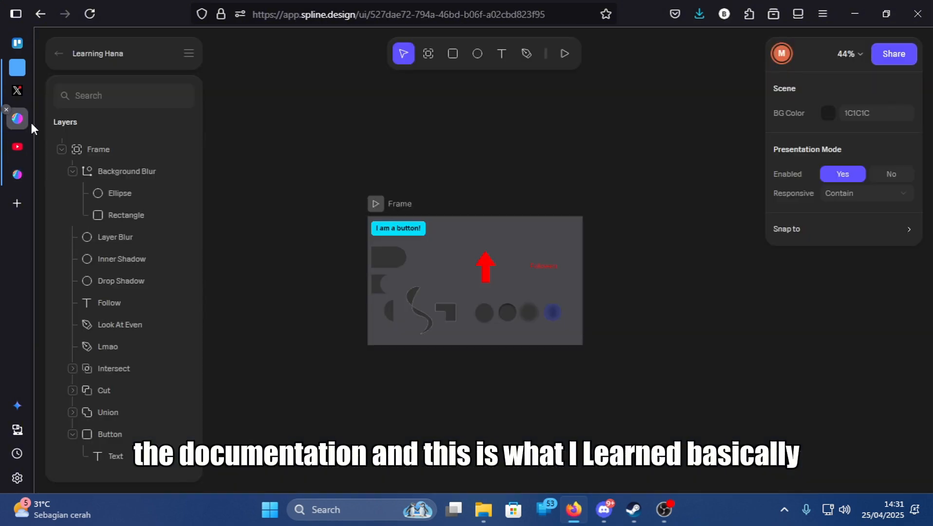
scroll(386, 239, up, 3)
scroll(389, 243, down, 3)
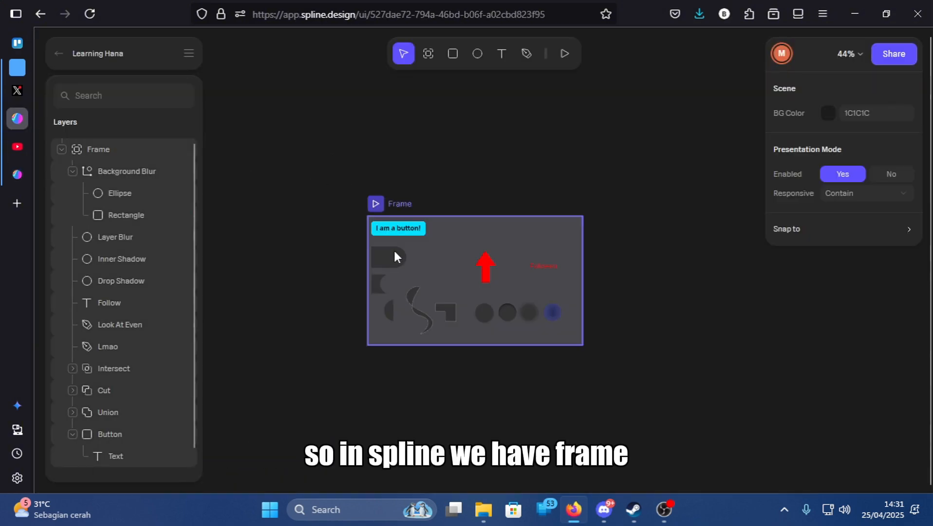
scroll(391, 245, up, 2)
scroll(392, 245, up, 5)
click(427, 183)
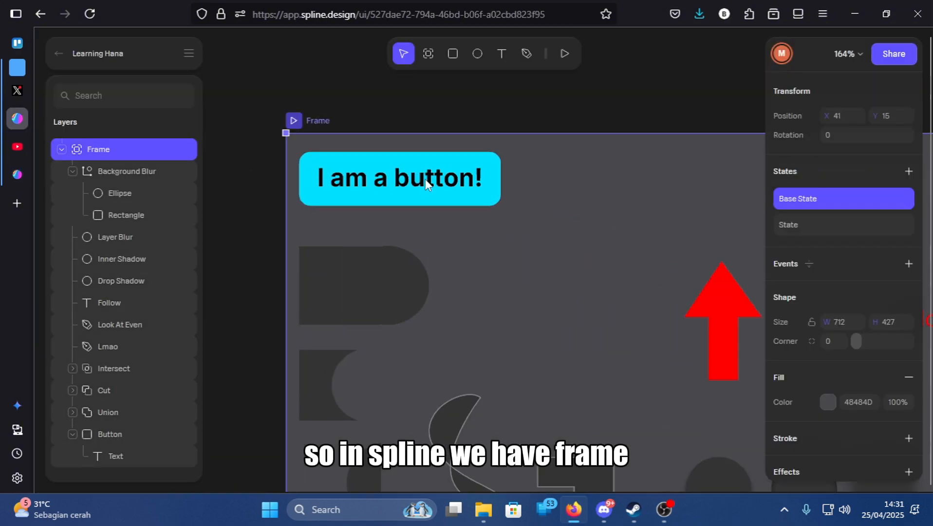
click(427, 183)
click(121, 151)
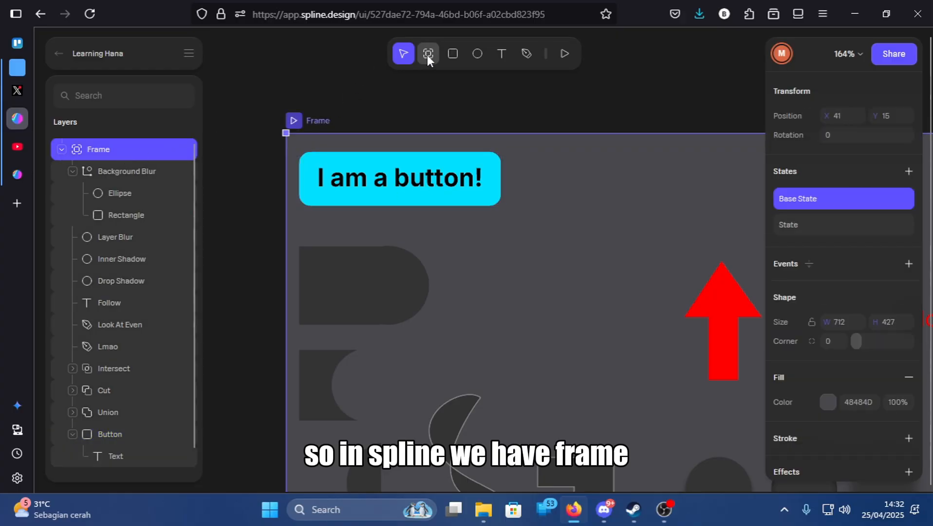
Play the frame's preview to try the interactive arrow and Followers text
click(293, 120)
scroll(452, 206, down, 8)
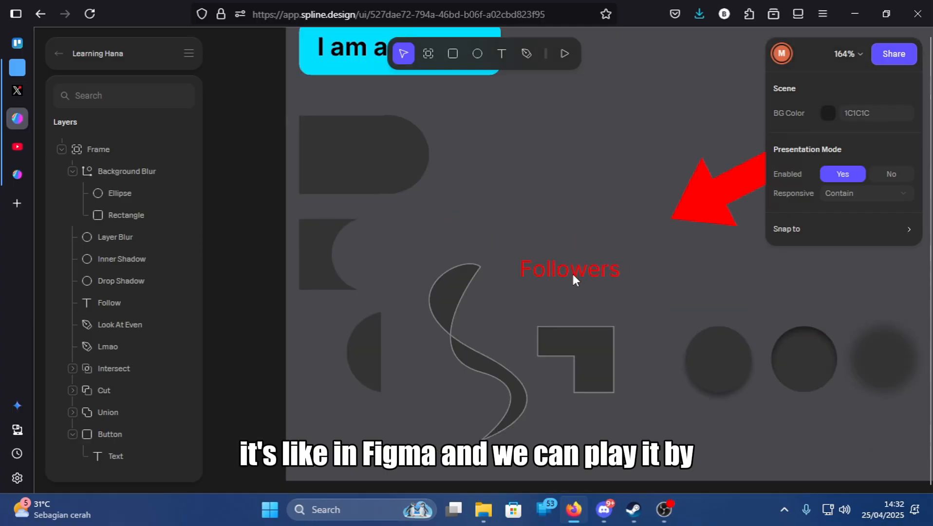
scroll(719, 260, up, 5)
scroll(676, 255, down, 10)
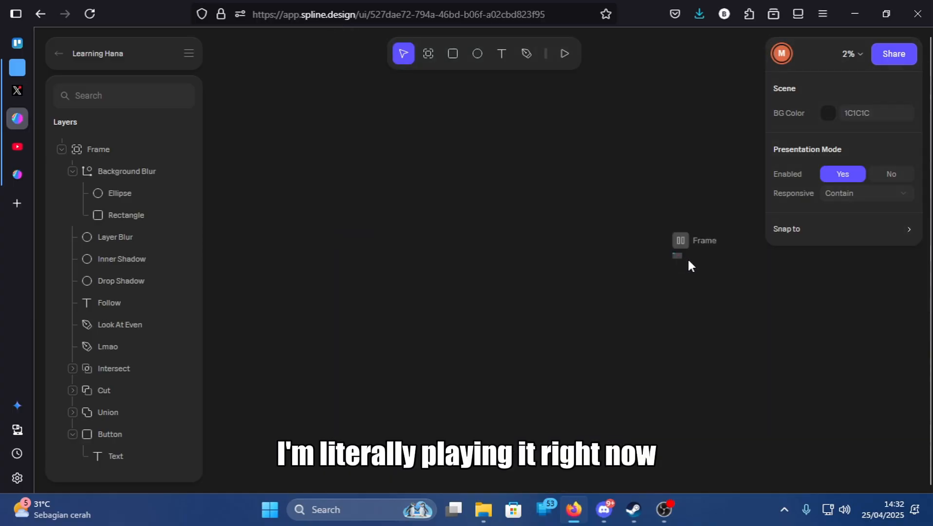
scroll(682, 253, up, 10)
scroll(598, 255, up, 2)
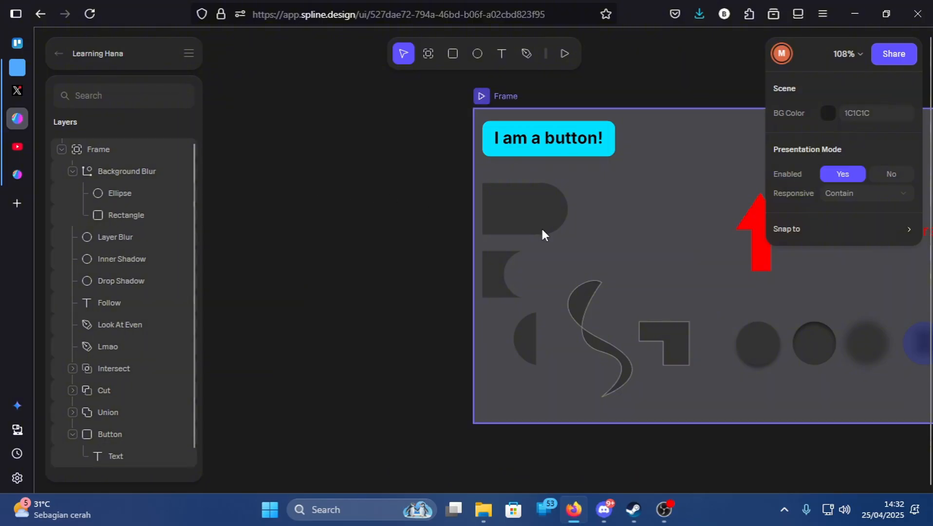
Collapse the Background Blur group and examine the properties of the Button layer and its Text layer
drag(543, 233, 402, 245)
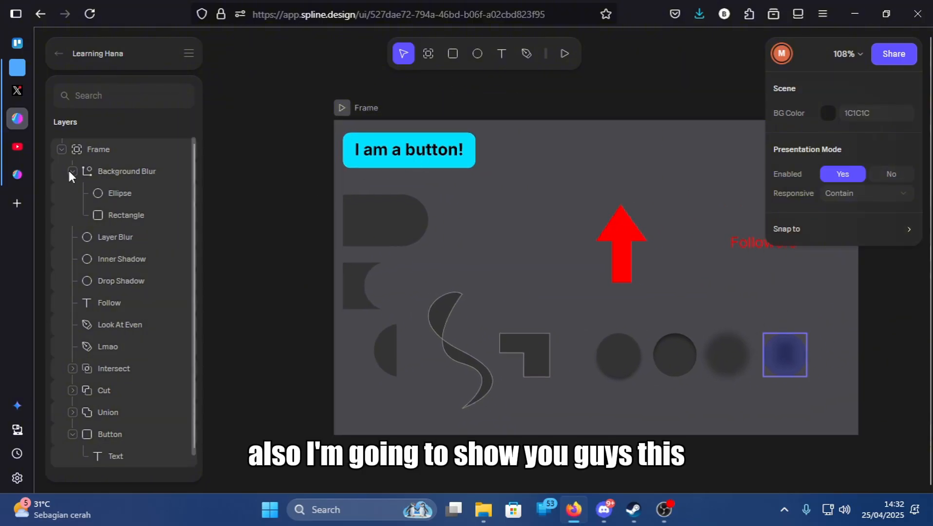
click(72, 170)
click(110, 391)
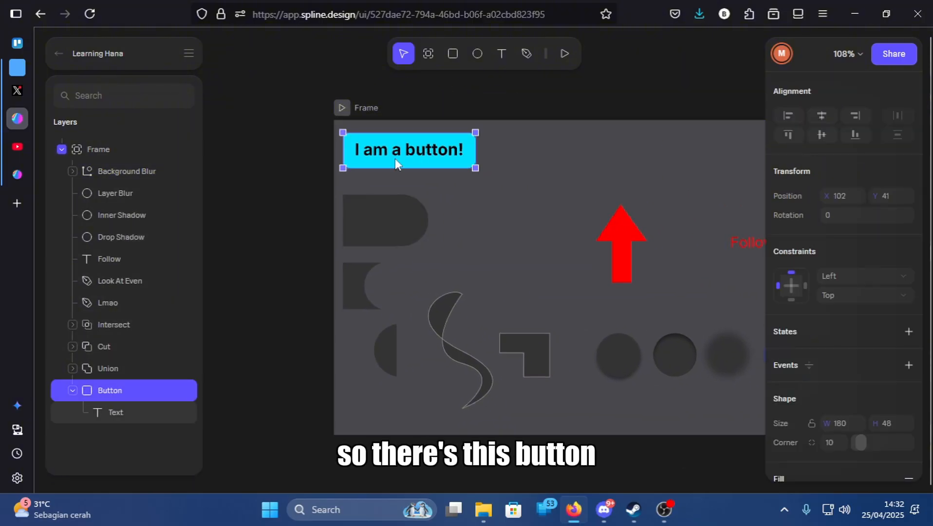
scroll(808, 258, down, 2)
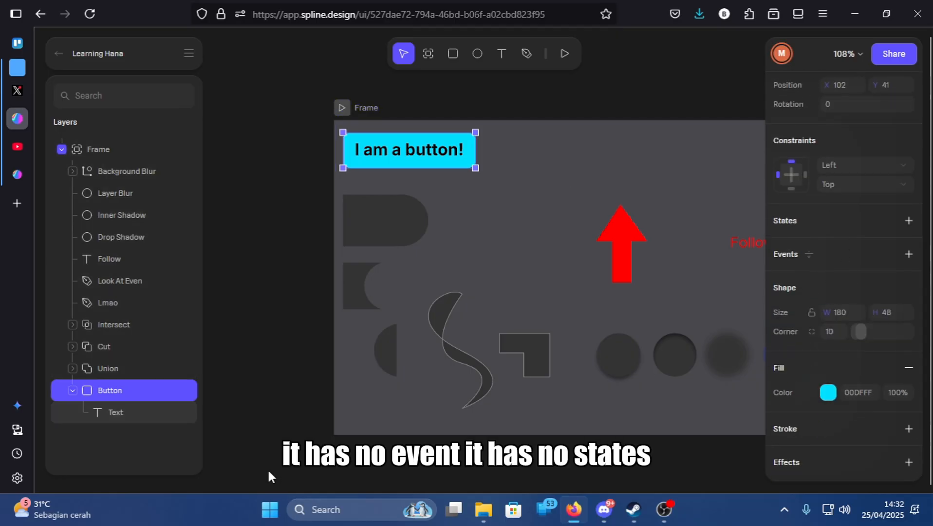
click(136, 413)
scroll(879, 240, down, 2)
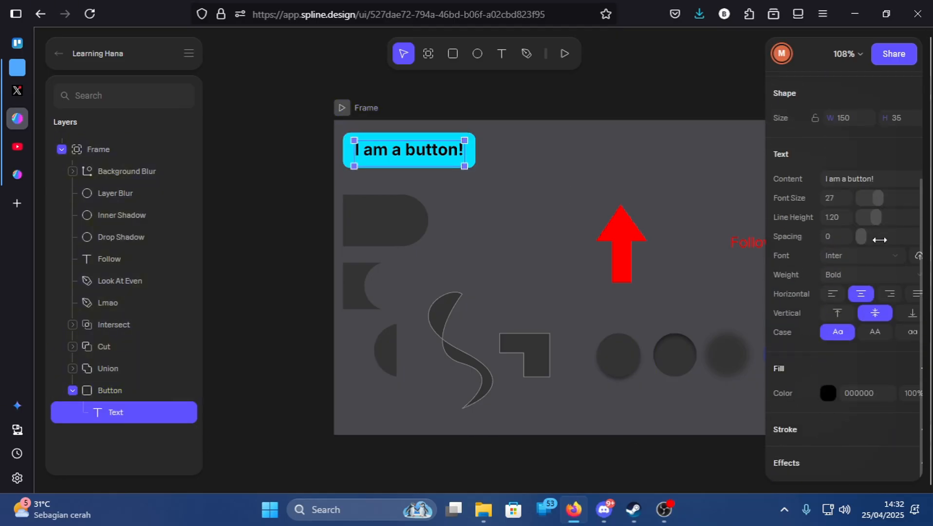
scroll(876, 240, up, 3)
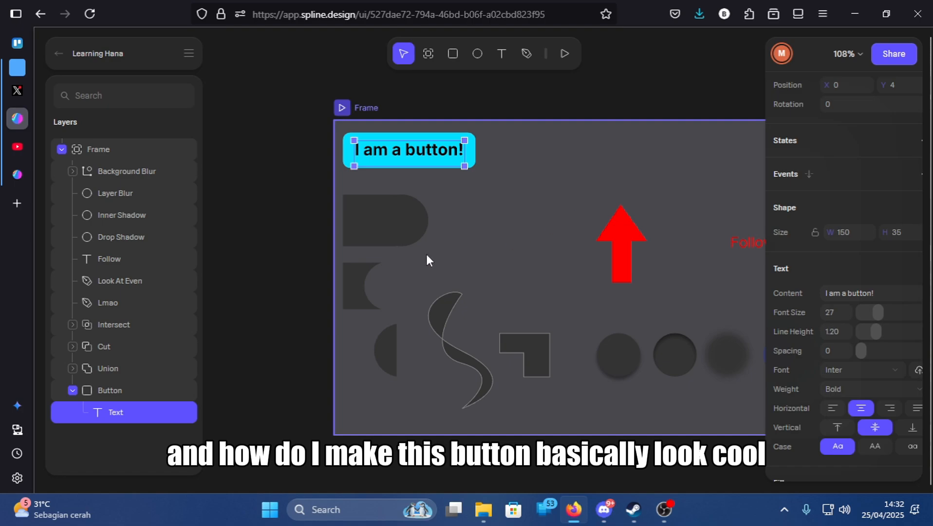
scroll(774, 357, down, 1)
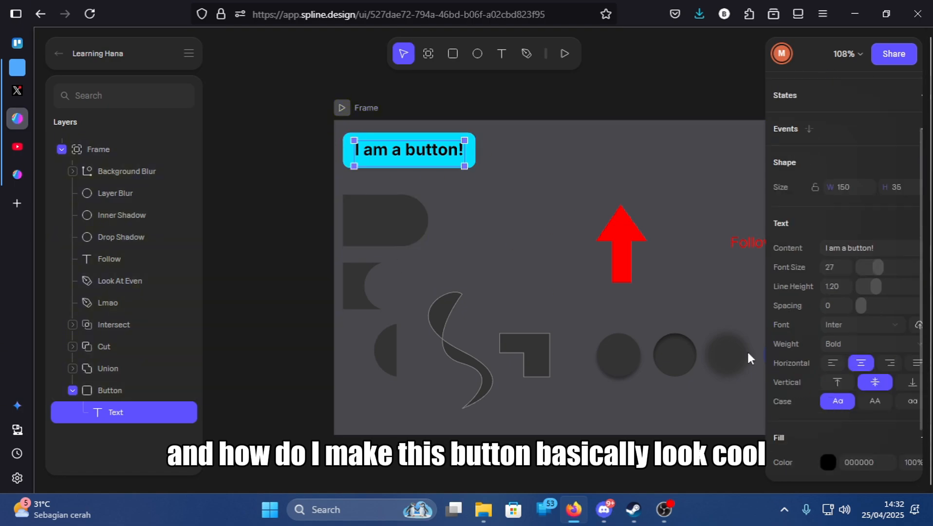
Add a Drop Shadow effect to the Button layer and create a second state for it
click(111, 391)
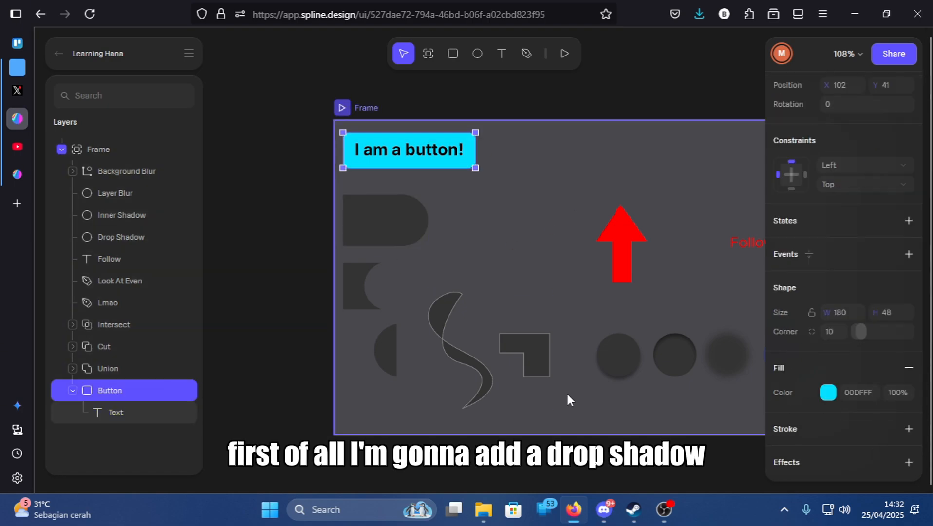
click(906, 461)
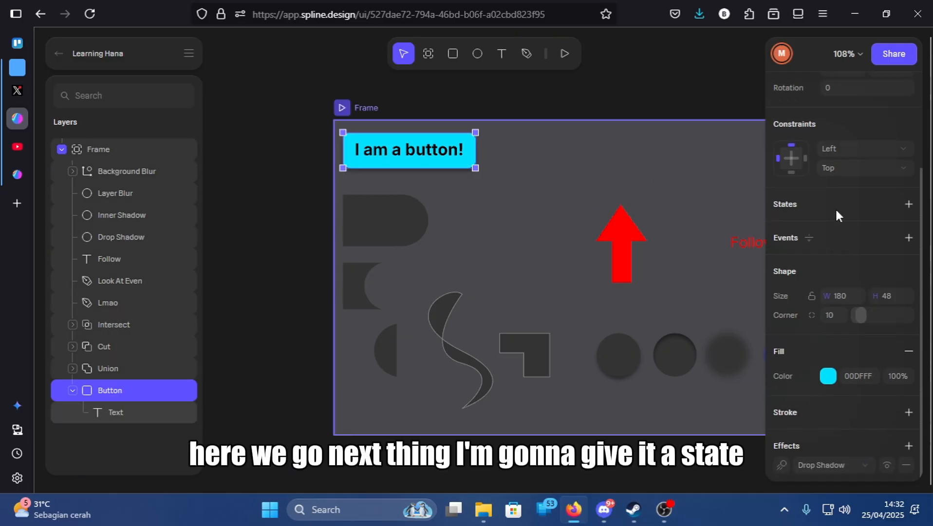
scroll(857, 273, up, 2)
click(908, 314)
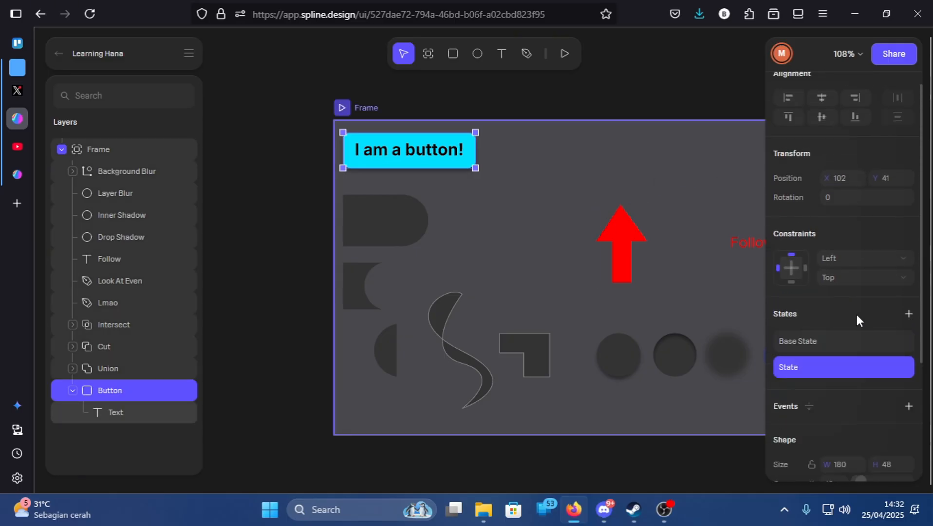
scroll(842, 302, down, 1)
click(827, 282)
click(830, 312)
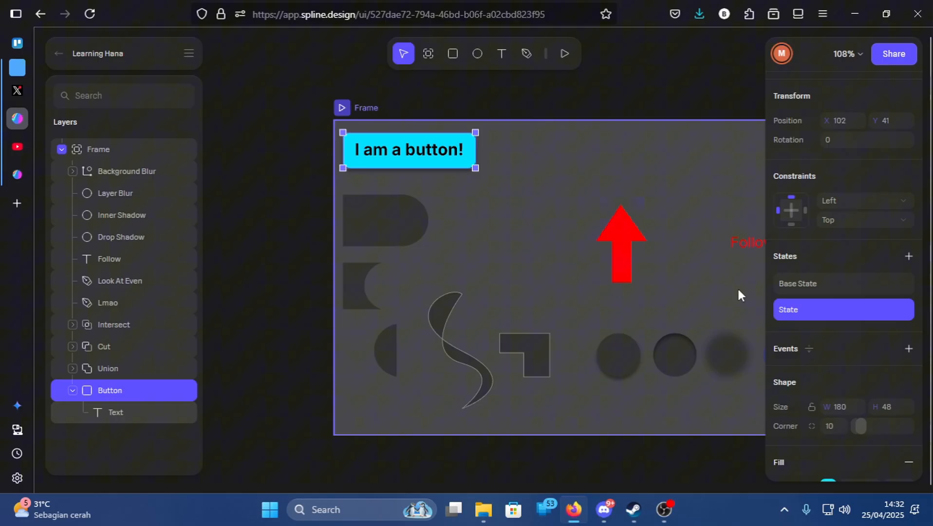
Enlarge the button to about 196 × 62 in the new state and compare it with the Base State
click(782, 284)
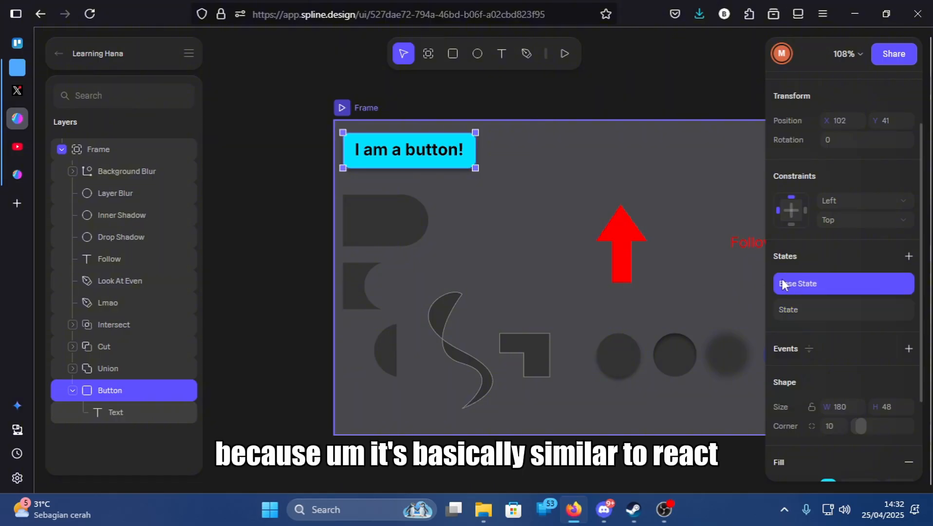
click(816, 314)
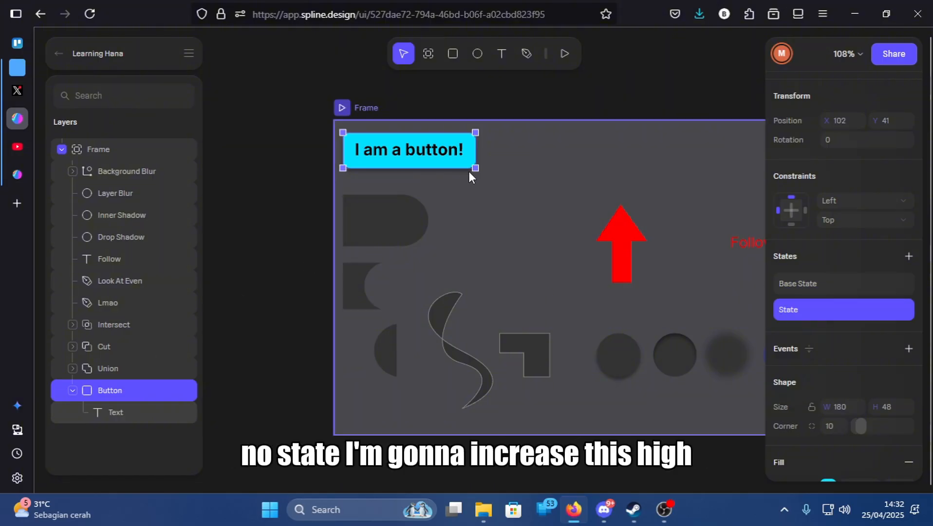
drag(475, 168, 481, 173)
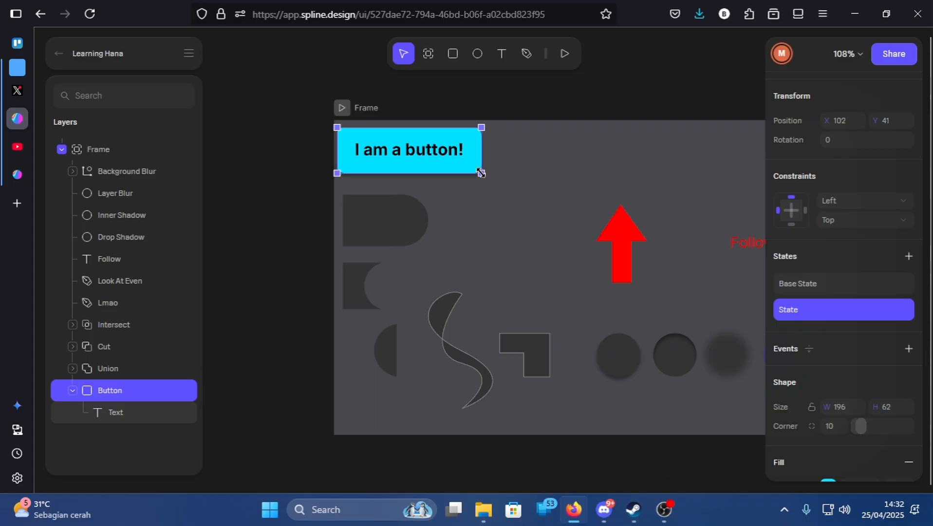
click(801, 290)
click(803, 300)
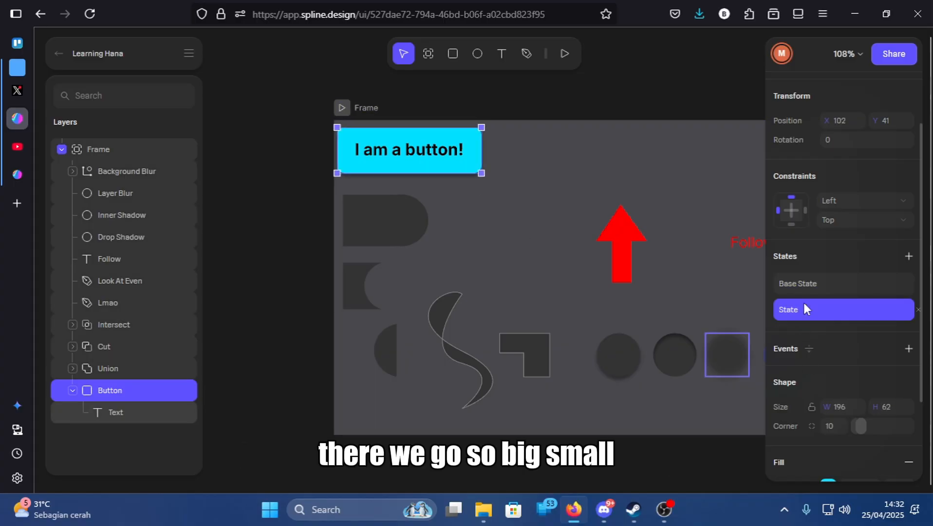
click(803, 294)
click(800, 299)
click(801, 291)
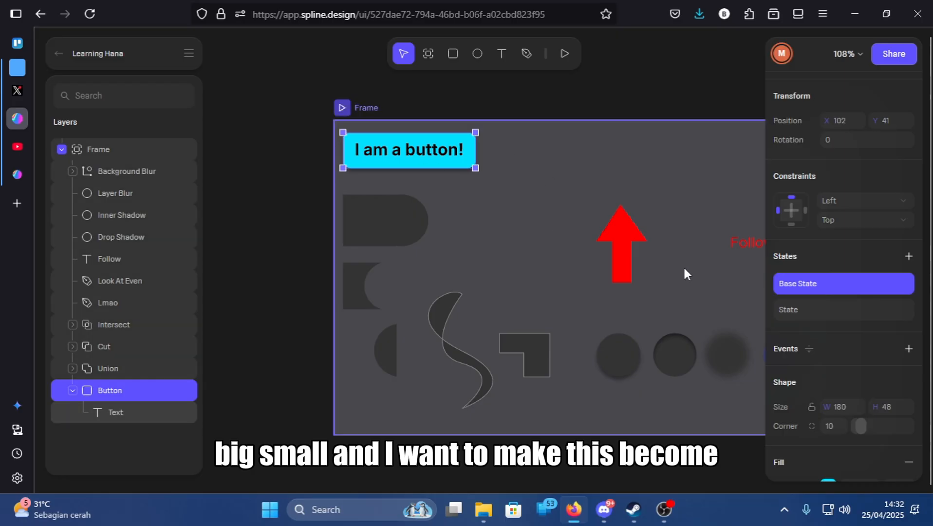
click(790, 307)
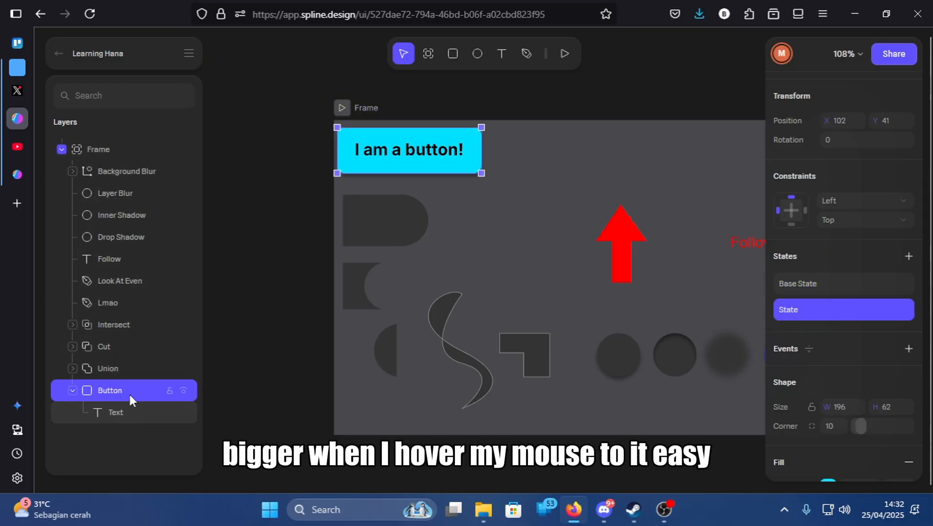
Add a Mouse Hover event to the button and play the frame to try it out
click(907, 348)
click(679, 136)
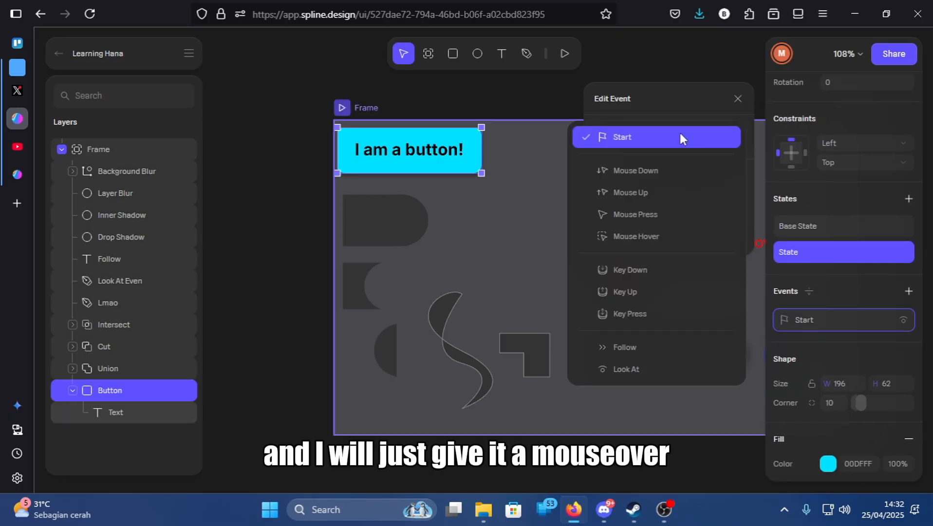
click(653, 238)
click(487, 98)
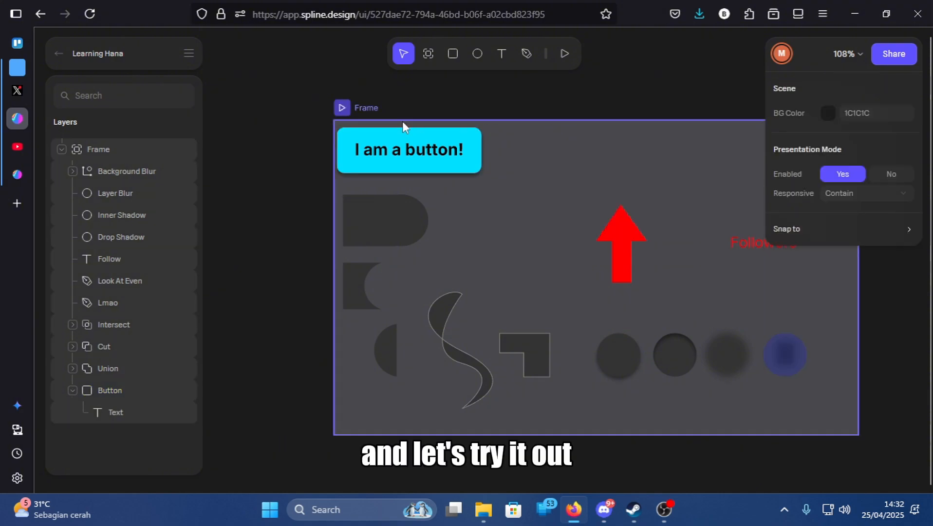
click(345, 106)
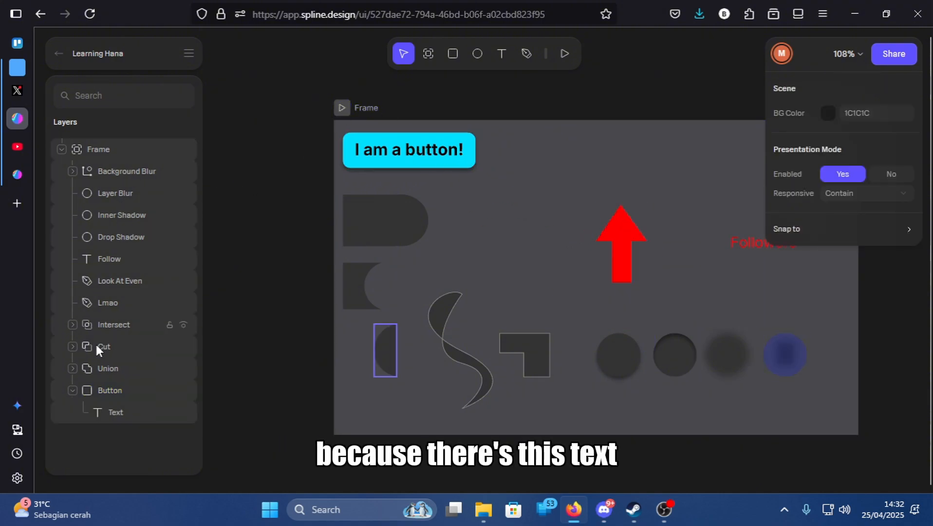
Examine the Follow event and the passthrough option of the Followers text layer
click(116, 259)
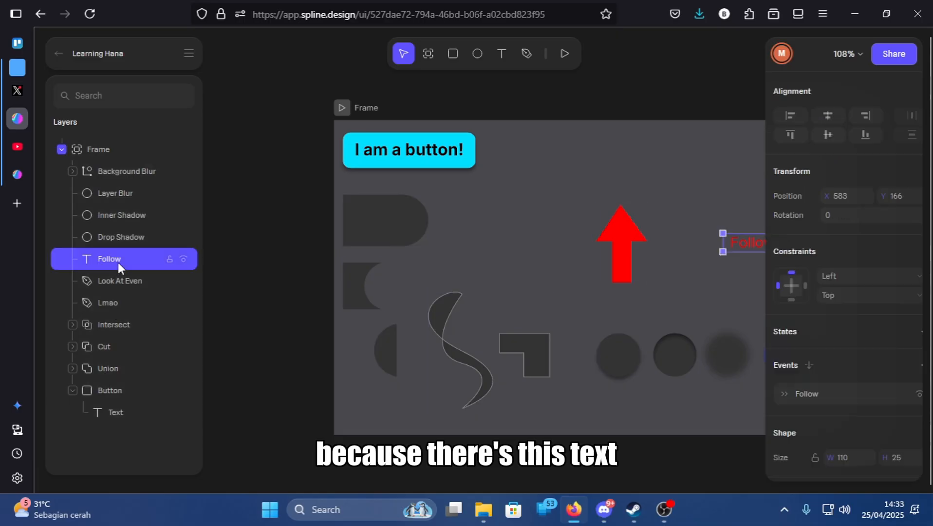
scroll(601, 286, right, 3)
scroll(601, 286, right, 2)
scroll(815, 324, down, 3)
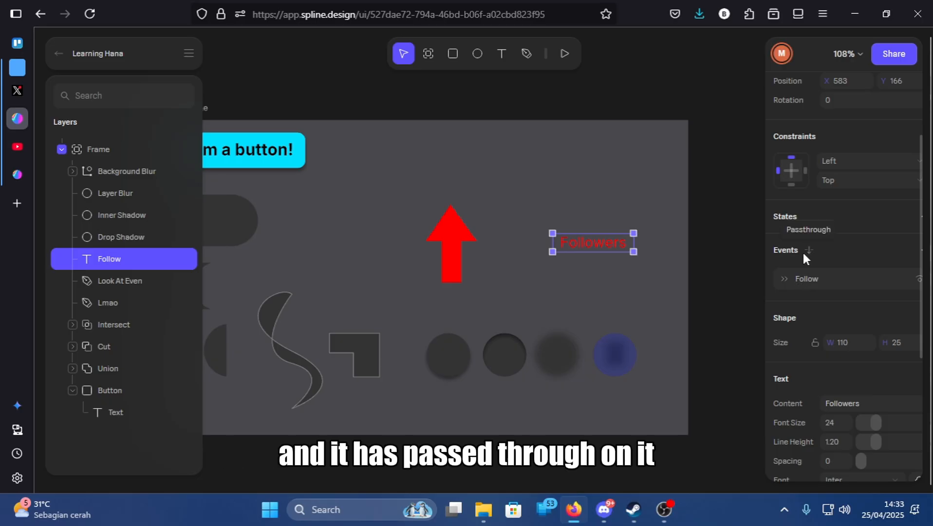
scroll(486, 268, left, 2)
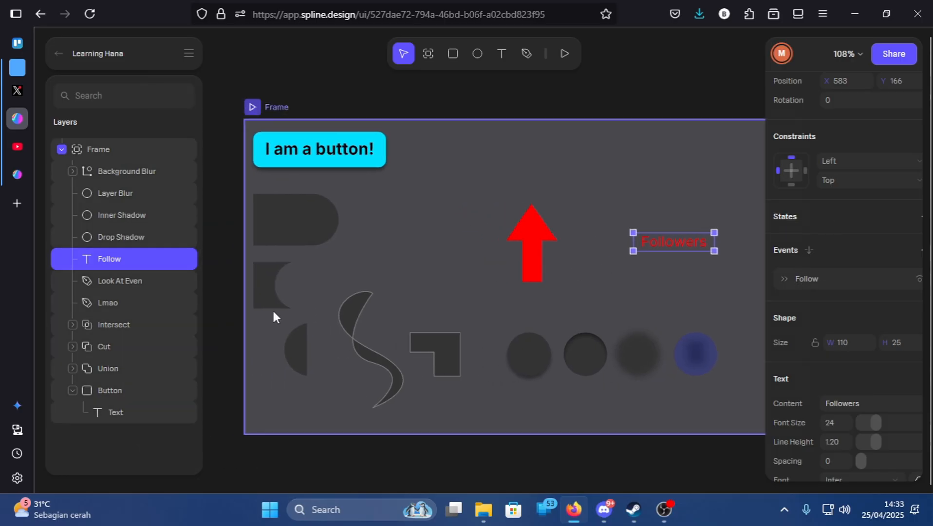
Add a Transition action to the Button layer's Mouse Hover event, running from Base State to State
click(110, 390)
scroll(813, 221, down, 2)
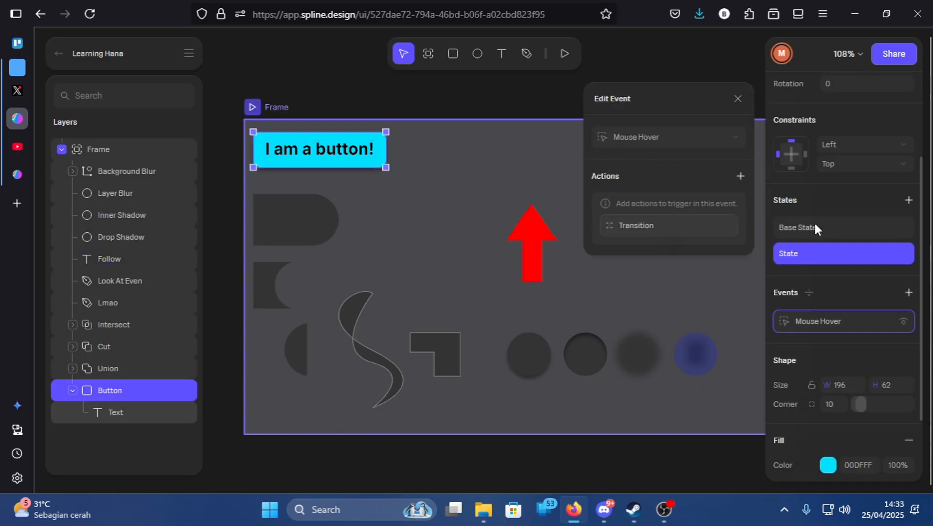
click(675, 222)
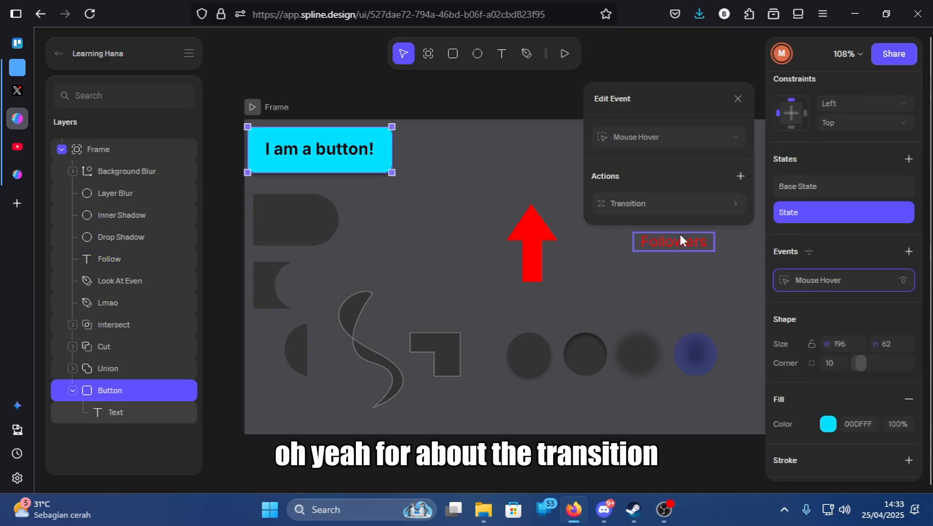
click(675, 281)
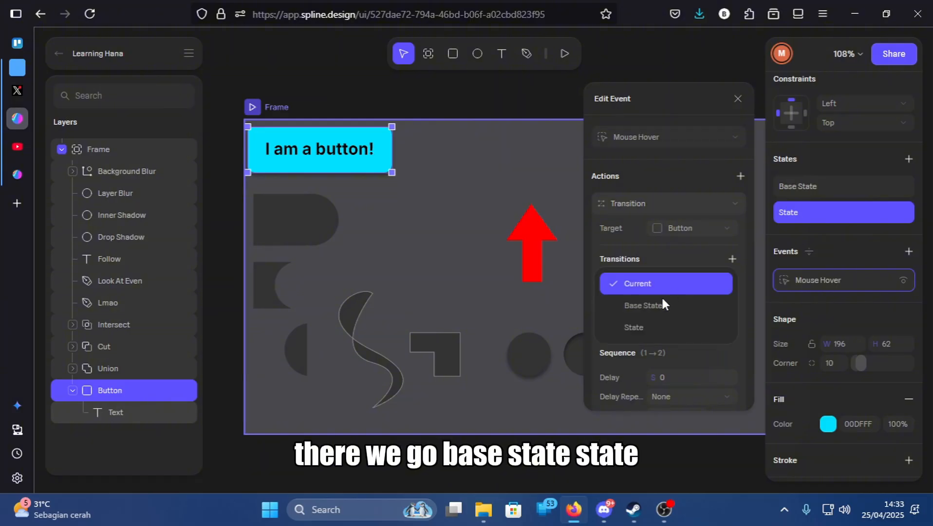
click(661, 298)
Play the scene to try the button's hover transition, and close the preview
click(439, 106)
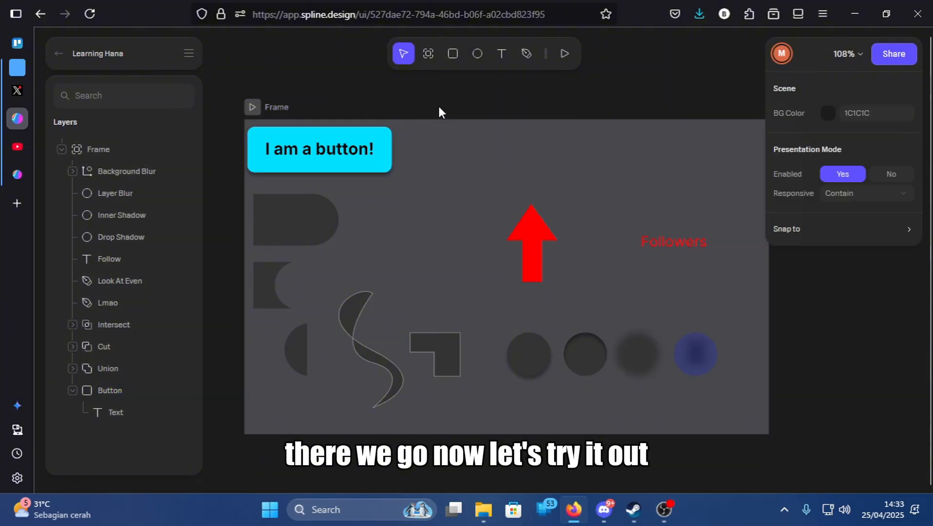
click(563, 52)
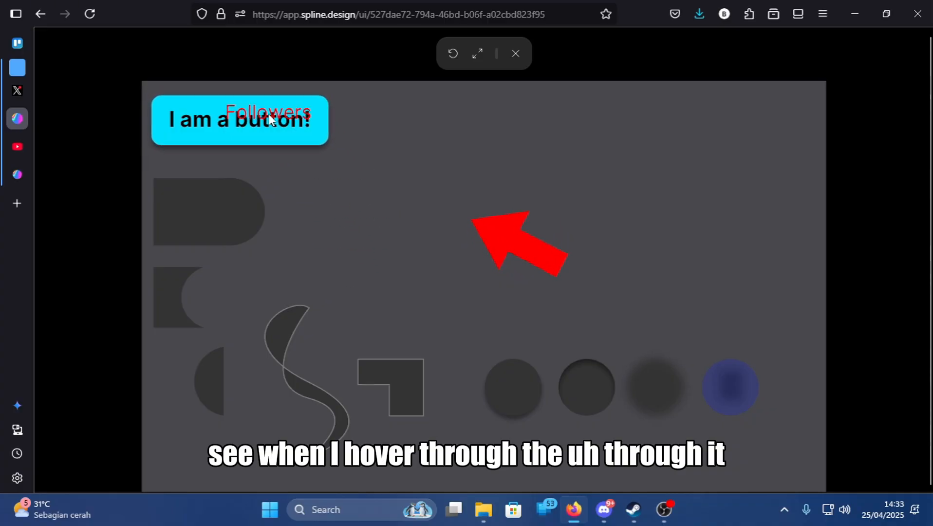
click(515, 53)
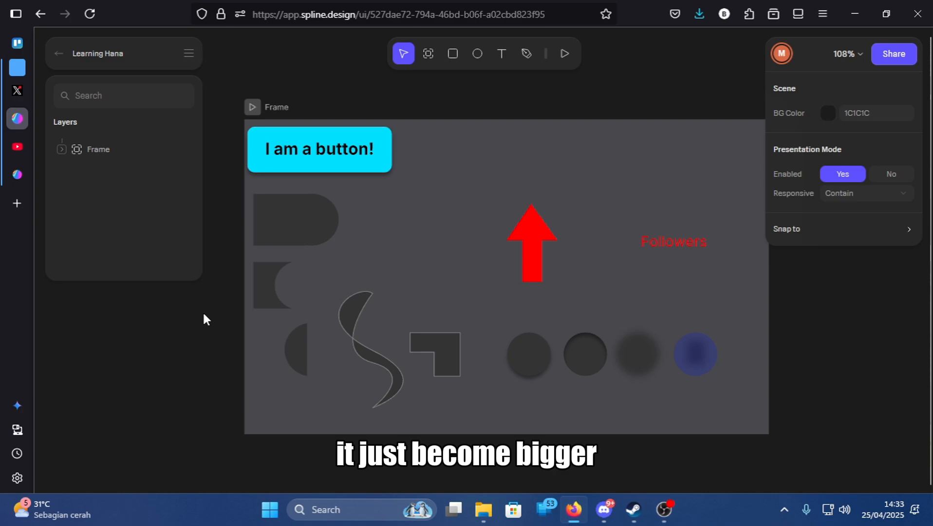
Open the Transition action of the Button's Mouse Hover event and look over its delay options
click(63, 149)
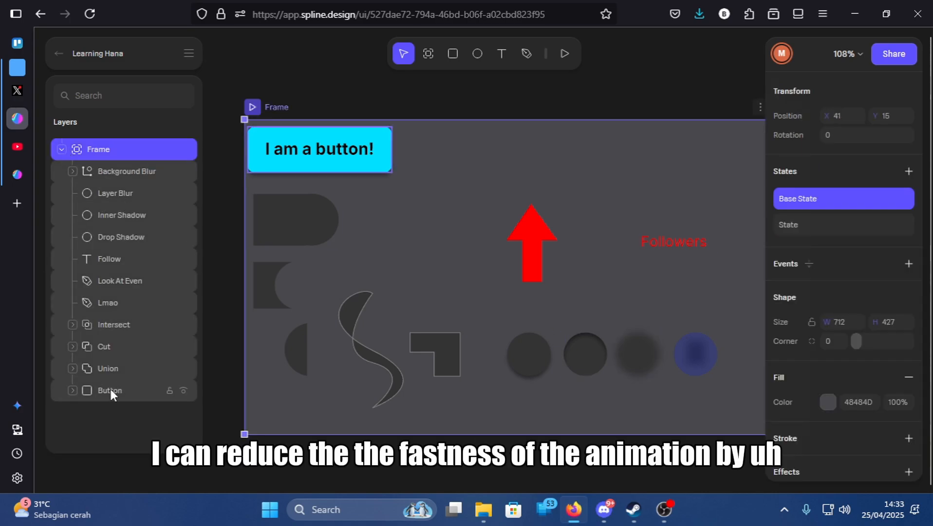
click(111, 389)
click(72, 388)
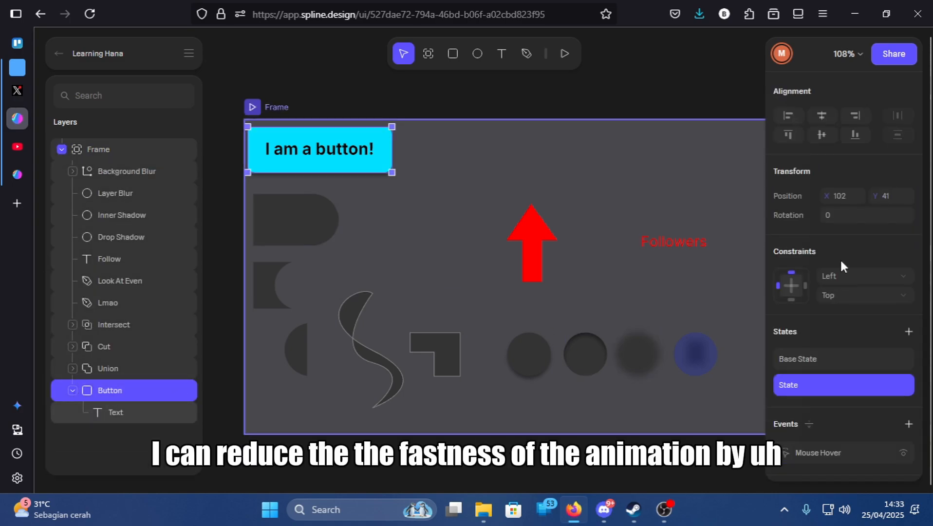
scroll(841, 262, down, 3)
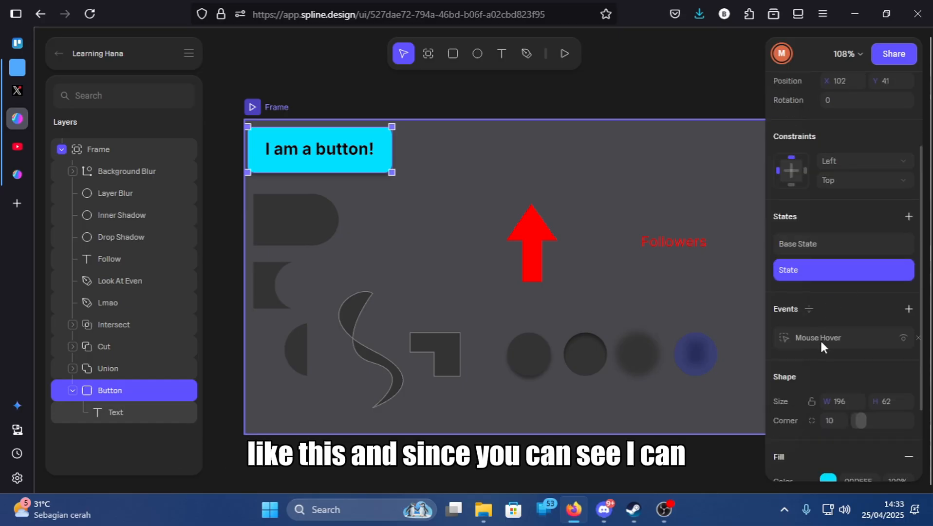
click(818, 338)
click(697, 202)
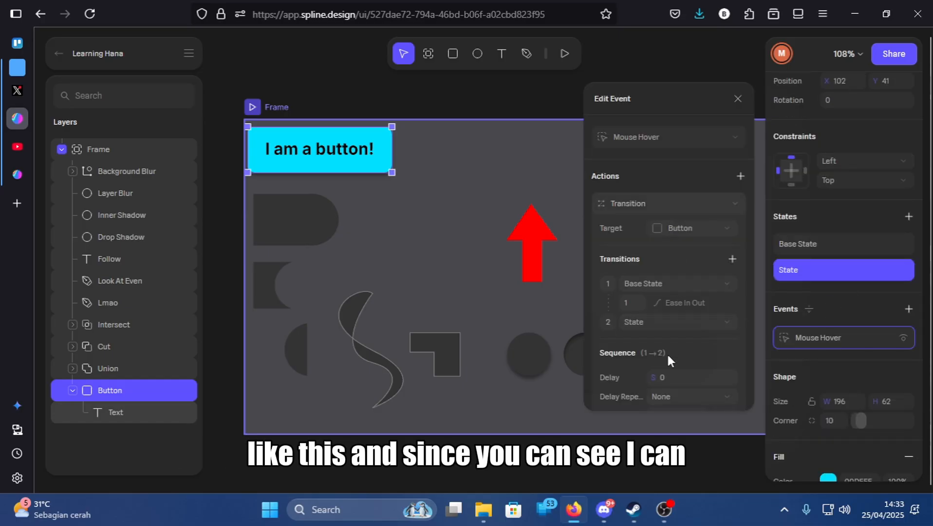
scroll(653, 295, down, 2)
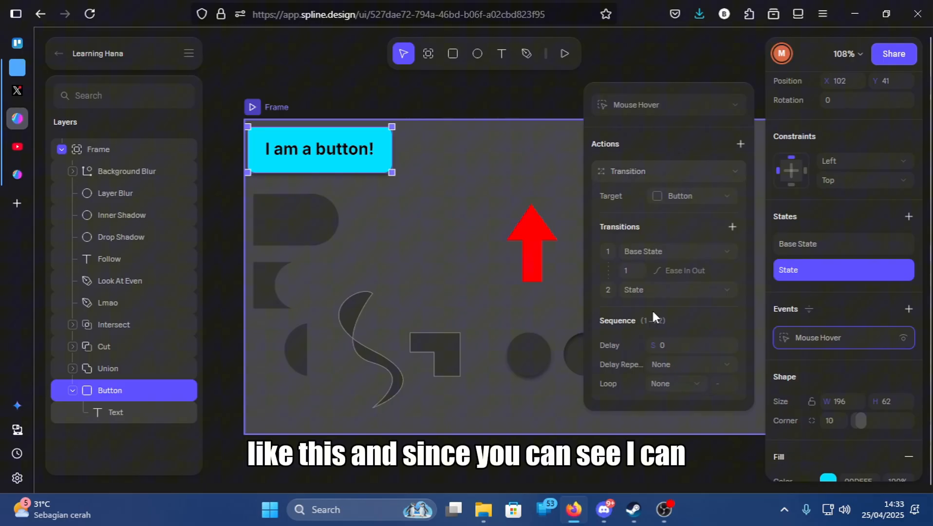
click(677, 346)
click(688, 368)
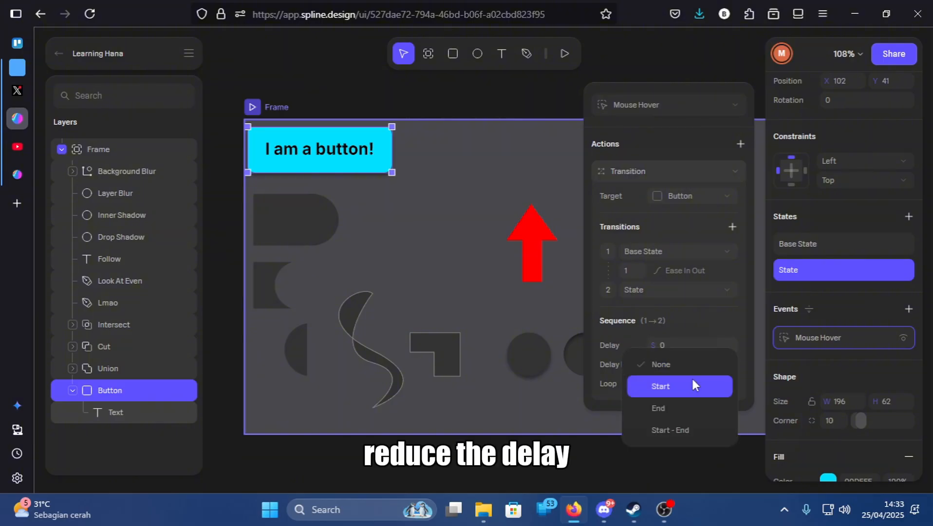
click(614, 345)
Set the duration of the Button's hover transition to 0.5 and play the frame to try it
click(634, 269)
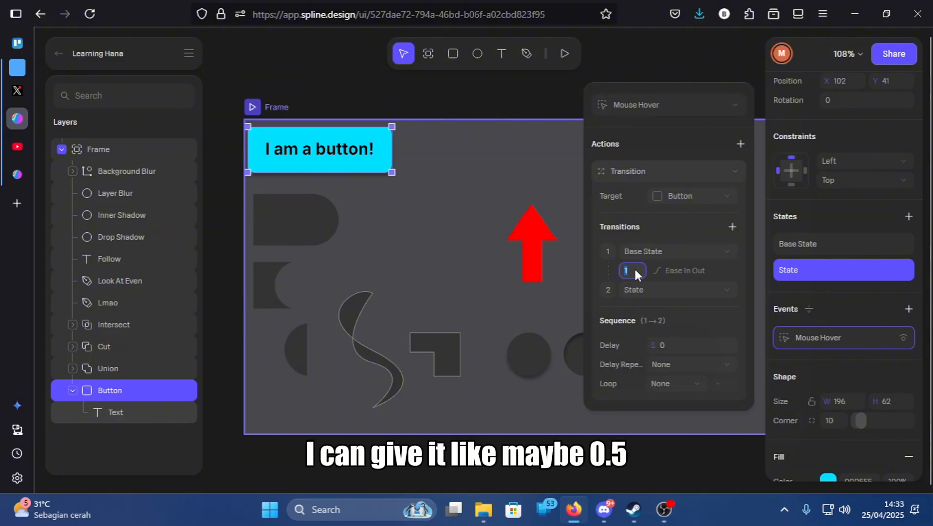
text(0.5)
key(Return)
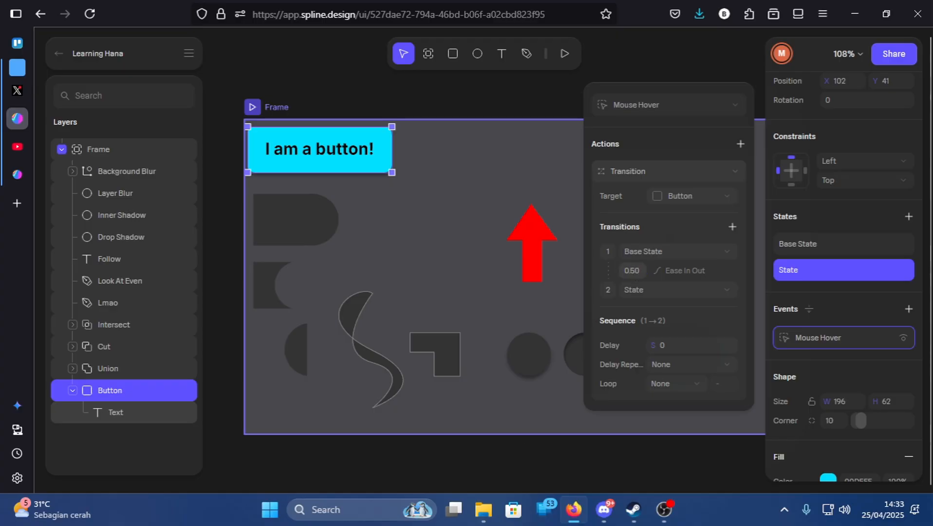
click(252, 107)
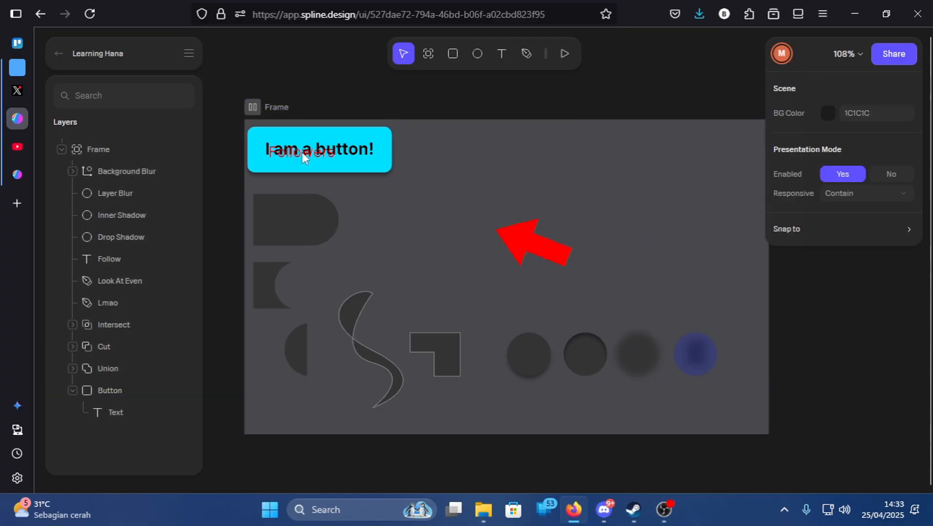
Add a second state to the Text layer inside the Button
click(121, 395)
click(109, 409)
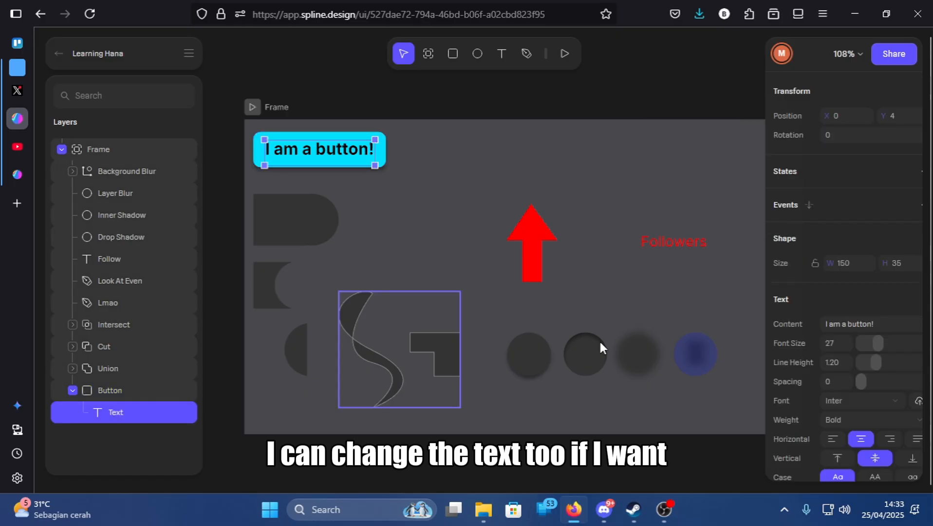
scroll(818, 257, down, 1)
scroll(818, 256, down, 2)
scroll(824, 243, up, 1)
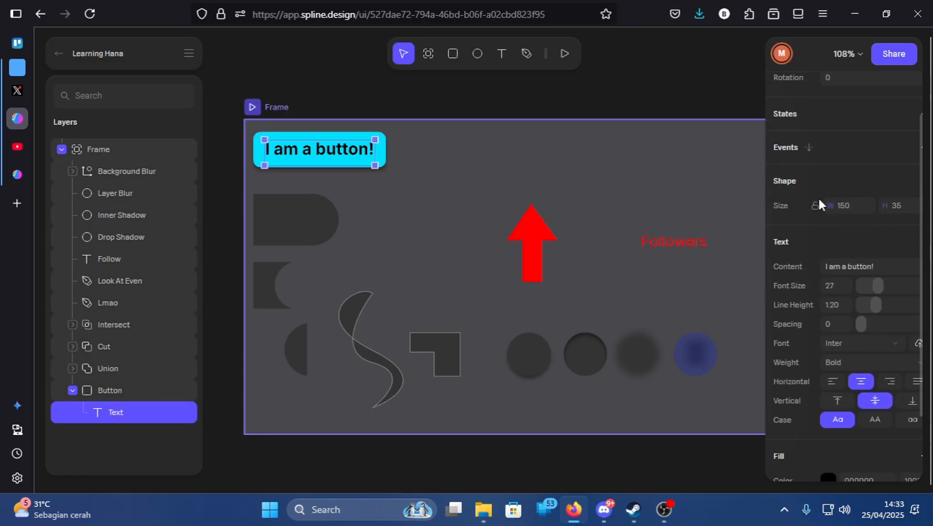
scroll(819, 204, up, 1)
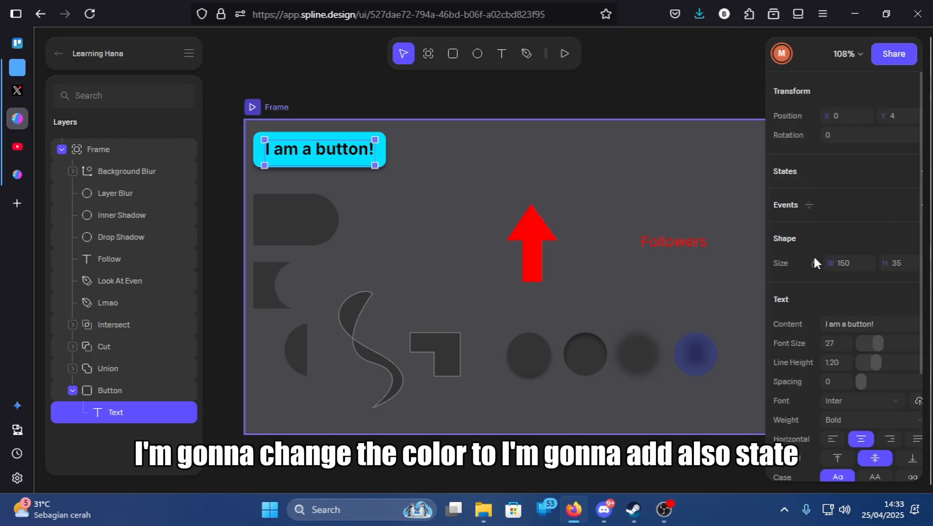
scroll(804, 263, down, 3)
scroll(837, 183, up, 3)
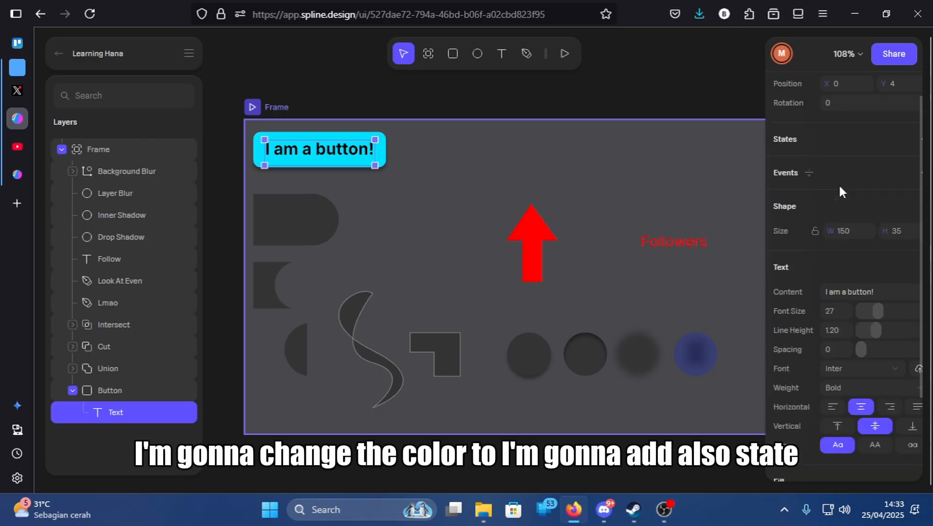
click(921, 172)
click(815, 201)
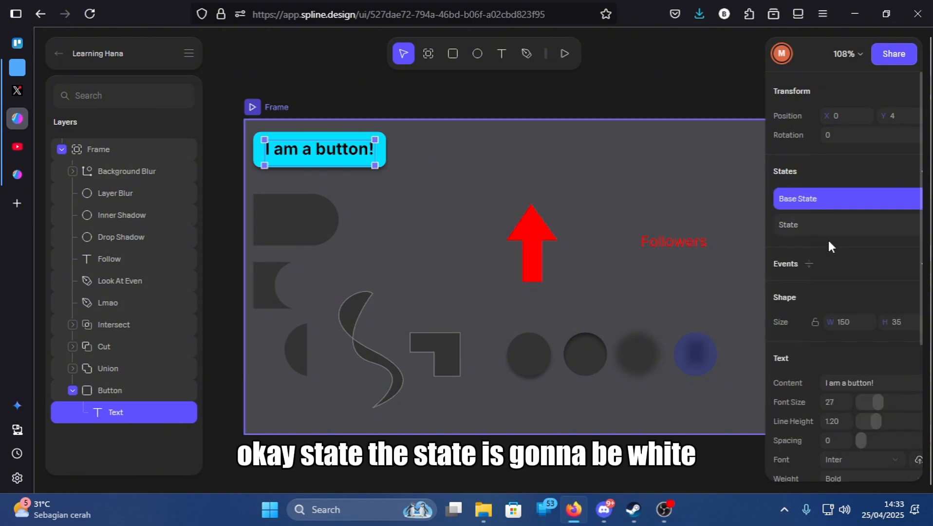
Change the fill color of the Text layer to white in its new State
click(827, 233)
scroll(838, 295, down, 4)
click(827, 392)
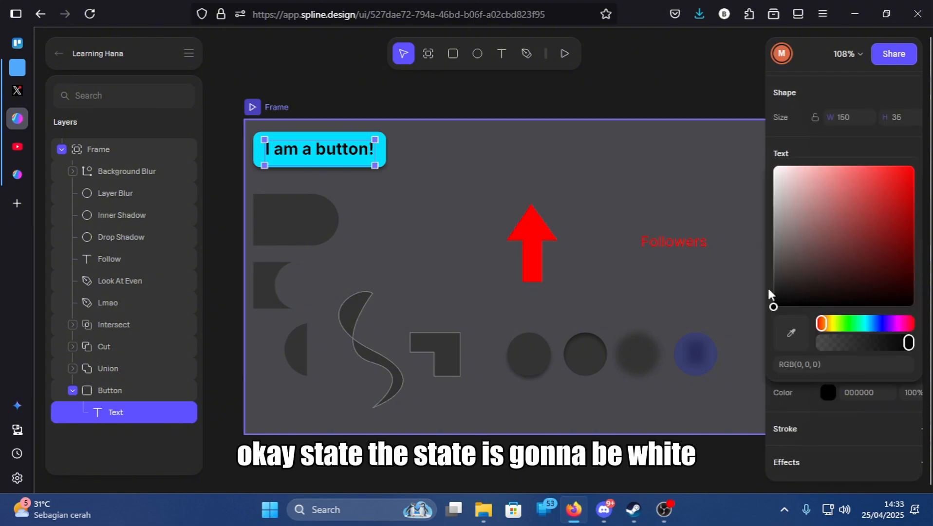
drag(773, 304, 673, 86)
Compare Base State and State on the Button layer, and return the Text layer to its Base State
click(111, 389)
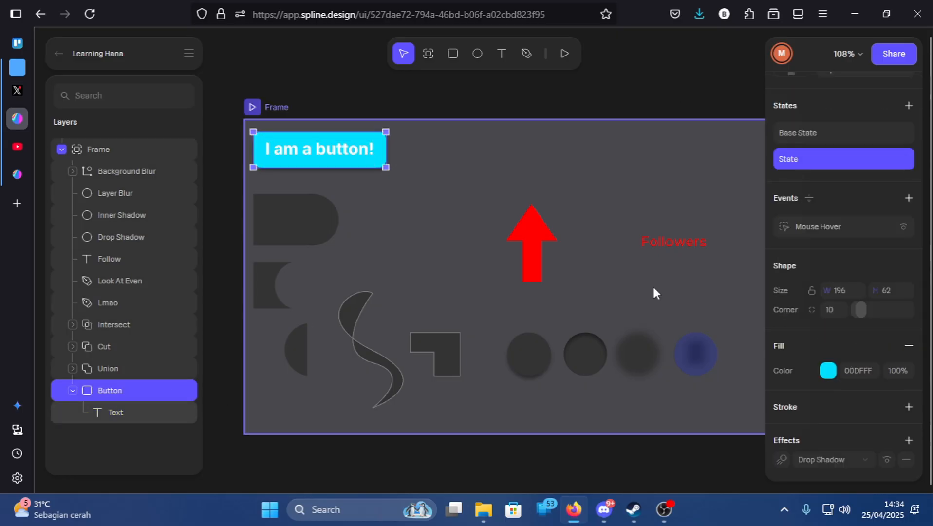
click(827, 135)
click(818, 149)
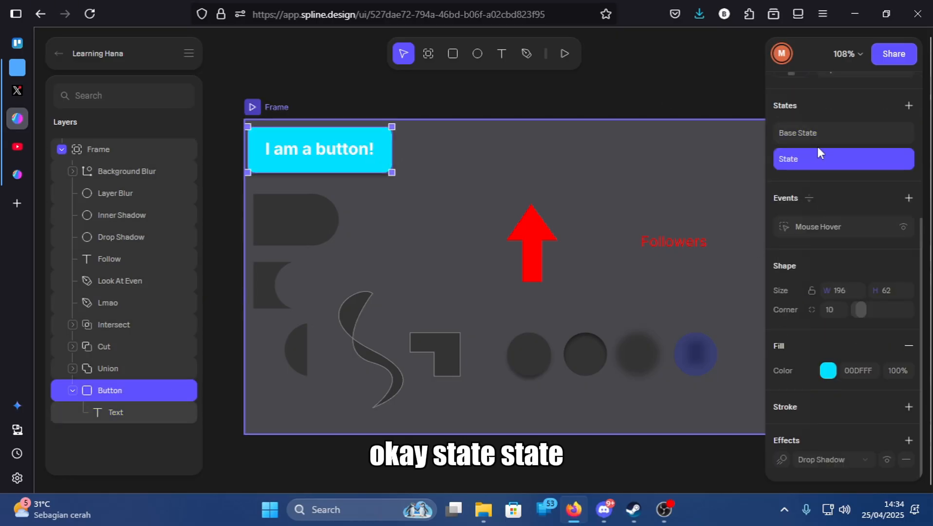
click(109, 414)
click(819, 135)
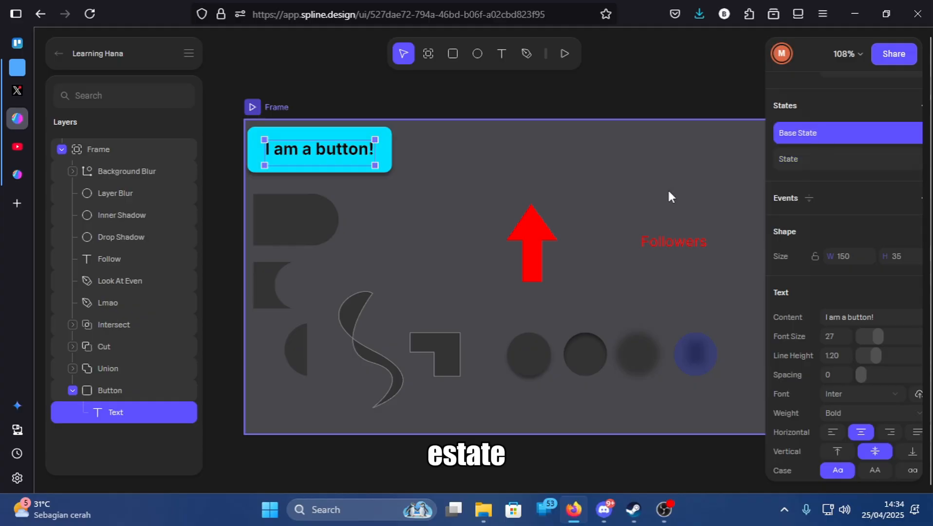
Reopen the Transition action of the Button's Mouse Hover event
click(113, 392)
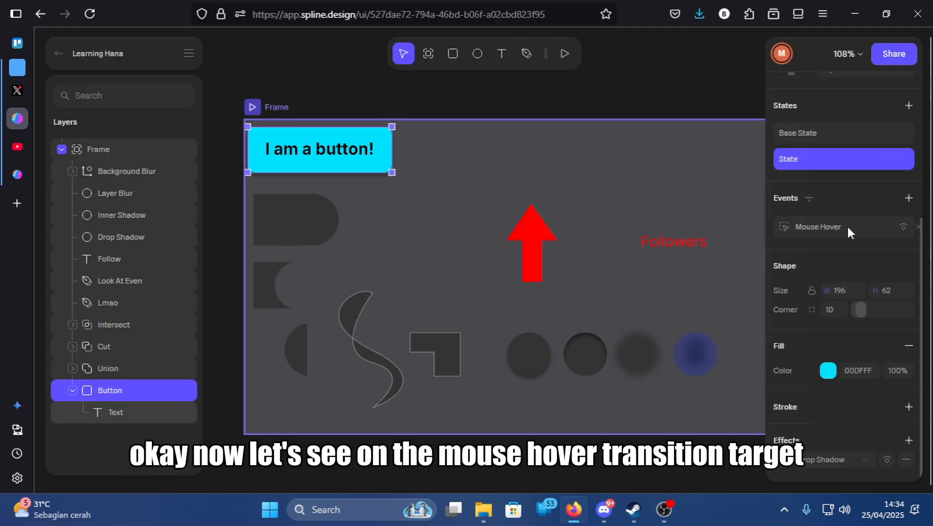
click(828, 227)
click(650, 203)
Try Text as the target of the existing hover transition, and set the target back to Button
click(681, 228)
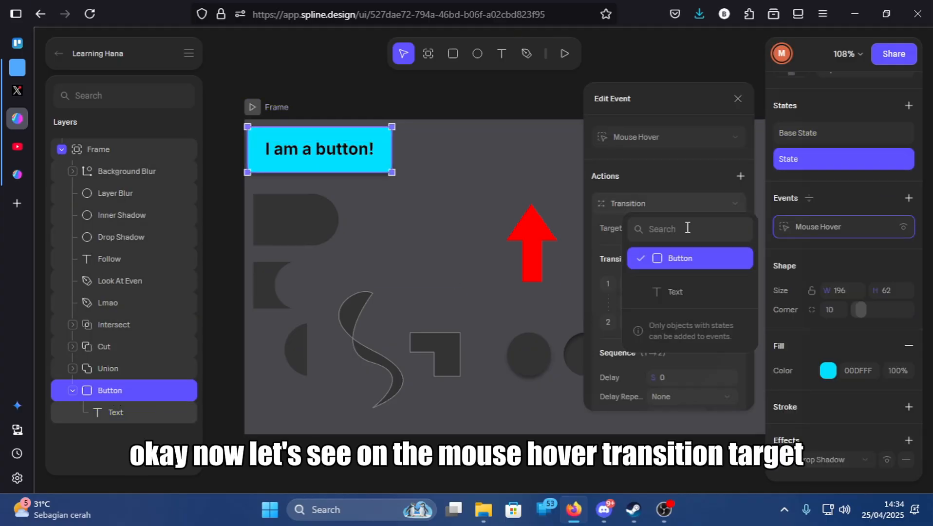
click(680, 291)
click(684, 228)
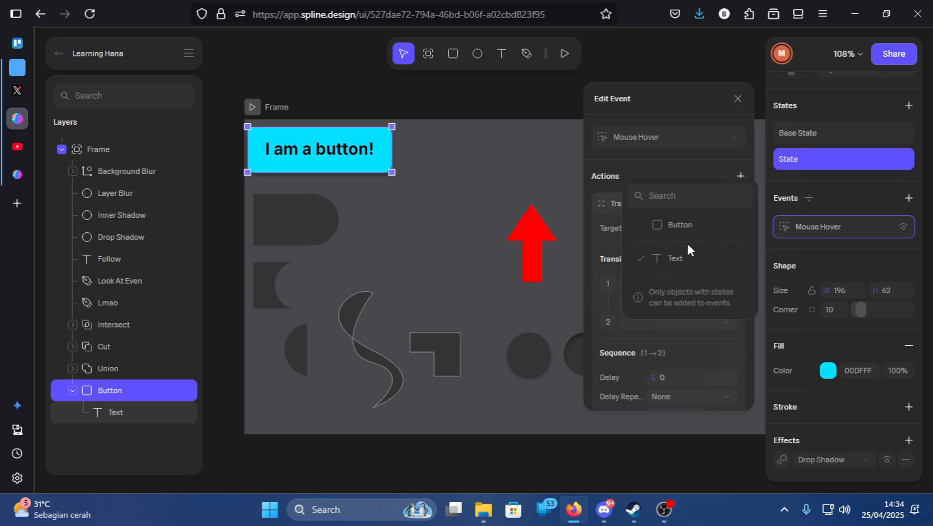
click(688, 225)
Add a second Transition action to the Button's Mouse Hover event with the Text layer as its target
scroll(683, 253, down, 1)
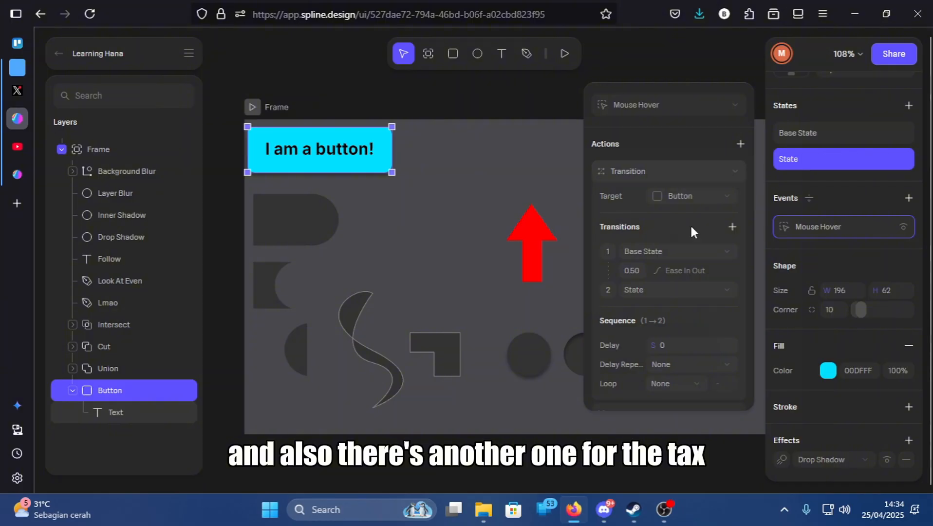
scroll(696, 292, down, 1)
click(690, 389)
scroll(682, 373, down, 5)
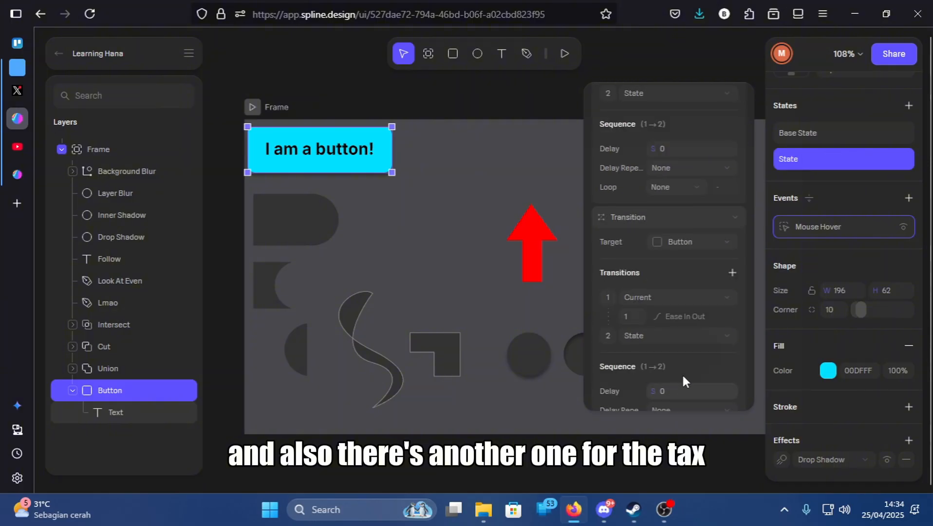
click(681, 243)
click(676, 301)
scroll(675, 298, down, 2)
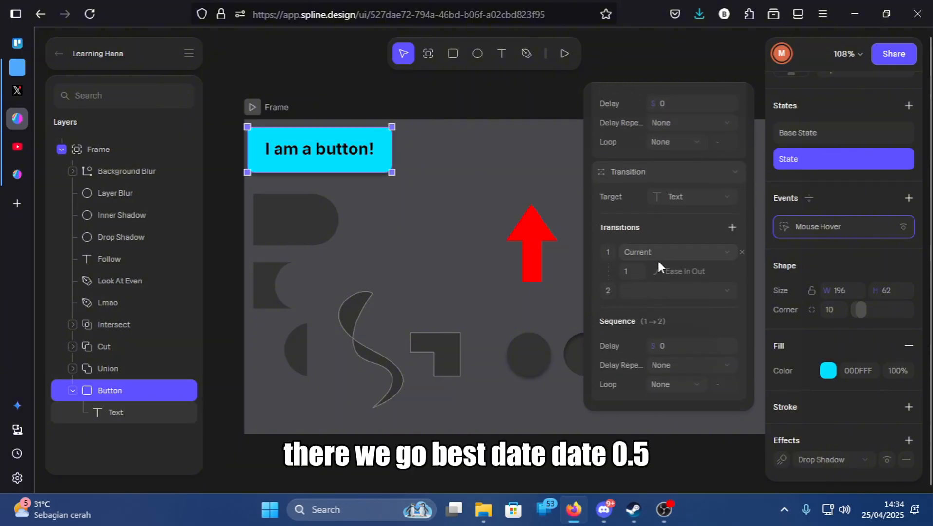
Make the Text transition run from Base State to State with a duration of 0.5, and play the frame to test it
click(657, 255)
click(657, 276)
click(657, 289)
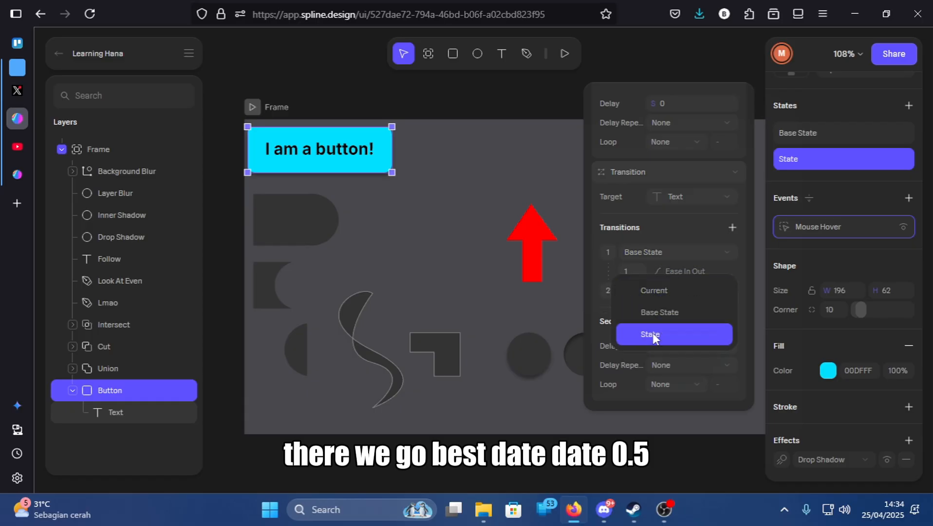
click(652, 335)
click(634, 272)
text(0.)
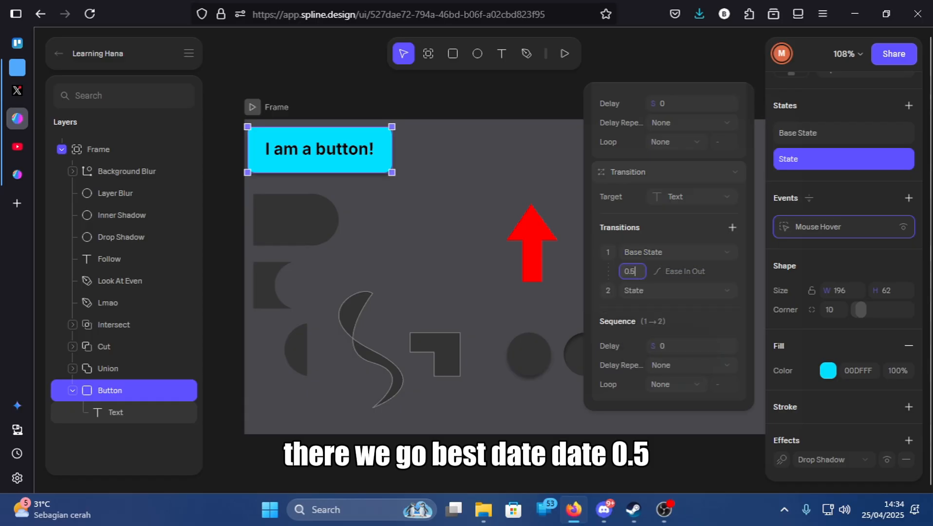
text(5)
key(Return)
click(253, 107)
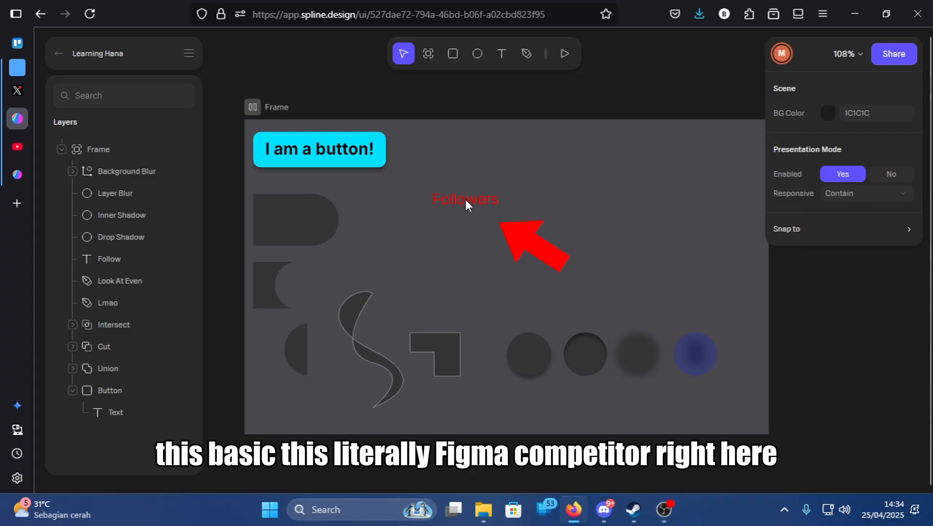
click(252, 107)
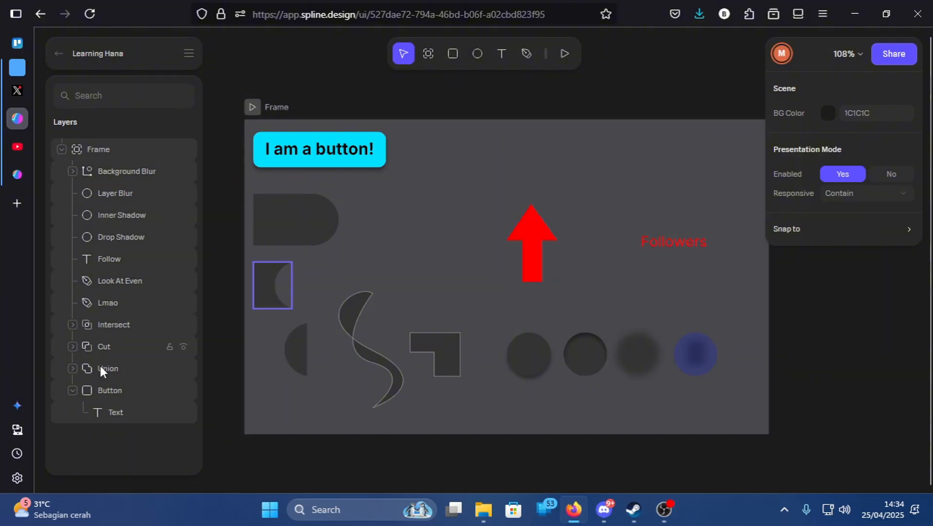
Move the Union shape up to Y 118.33 and expand its layer group
click(117, 368)
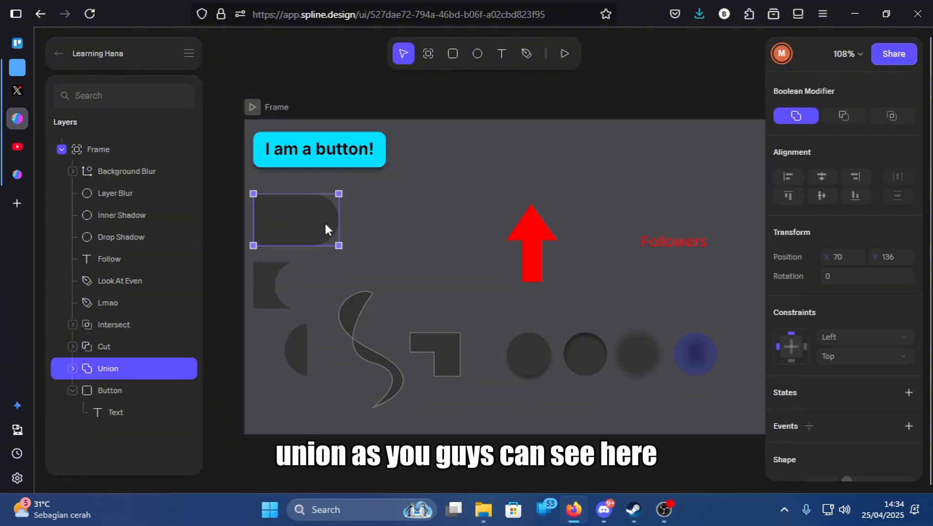
drag(303, 220, 279, 208)
click(79, 369)
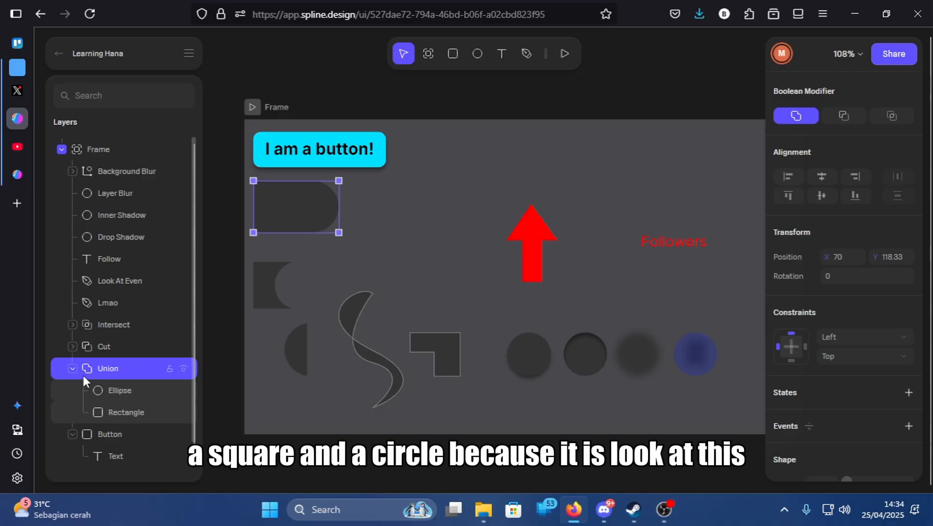
Nudge the ellipse inside the Union group horizontally away from the rectangle to X 55
click(113, 391)
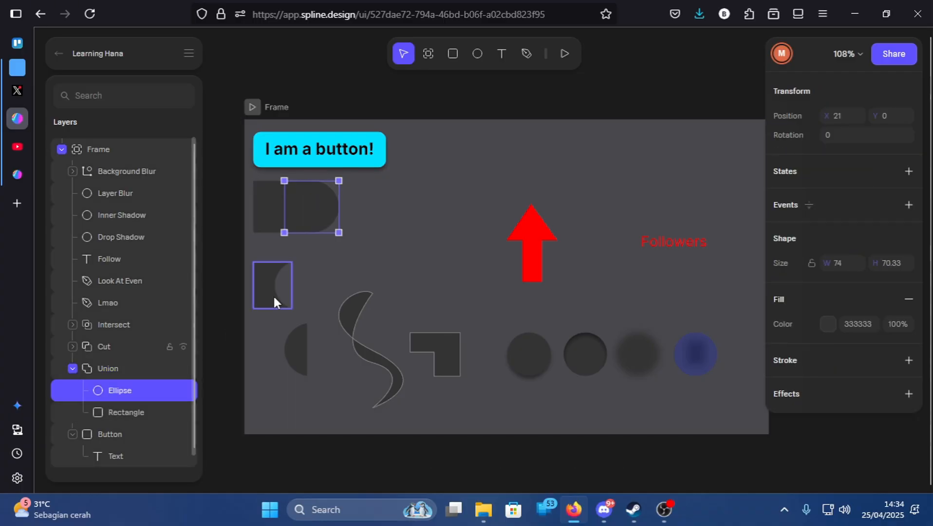
key(Right)
key(Right)
key(Right)
key(Right)
key(Right)
key(Right)
key(Right)
key(Right)
key(Right)
key(Right)
key(Right)
key(Right)
key(Right)
key(Right)
key(Right)
key(Right)
key(Right)
key(Right)
key(Right)
key(Right)
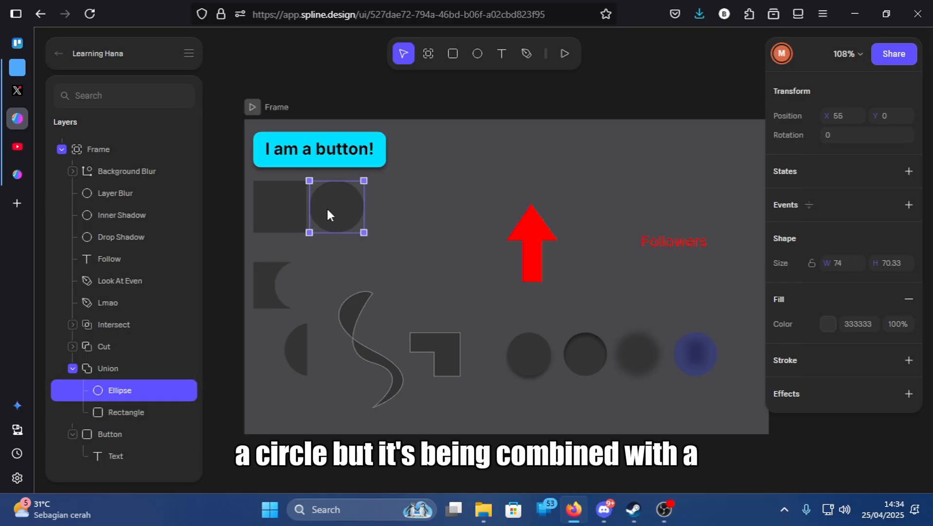
Nudge the ellipse back over the rectangle to its original overlap and return to the Union group
key(Left)
key(Left)
key(Left)
key(Left)
key(Left)
key(Left)
key(Left)
key(Left)
key(Left)
key(Left)
key(Left)
key(Left)
key(Left)
key(Left)
key(Left)
key(Left)
key(Left)
key(Left)
key(Left)
key(Left)
key(Left)
key(Left)
key(Left)
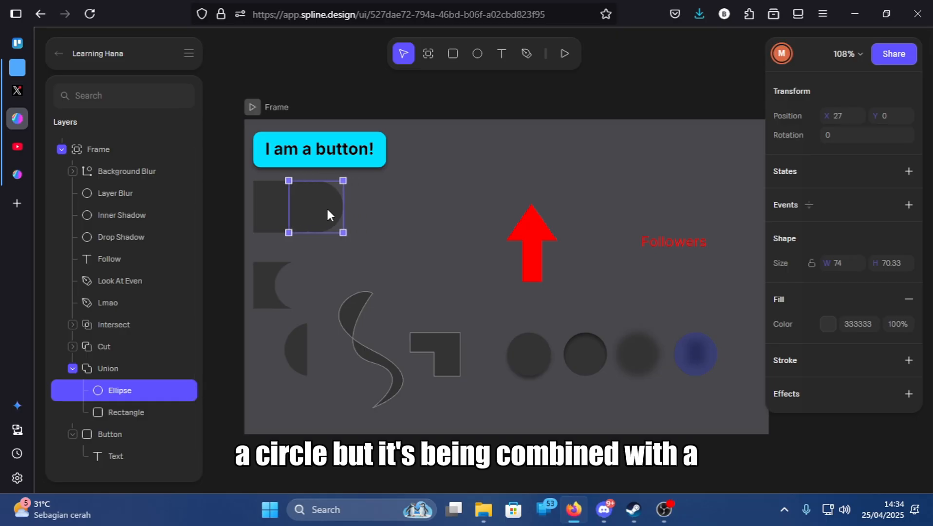
key(Left)
key(Escape)
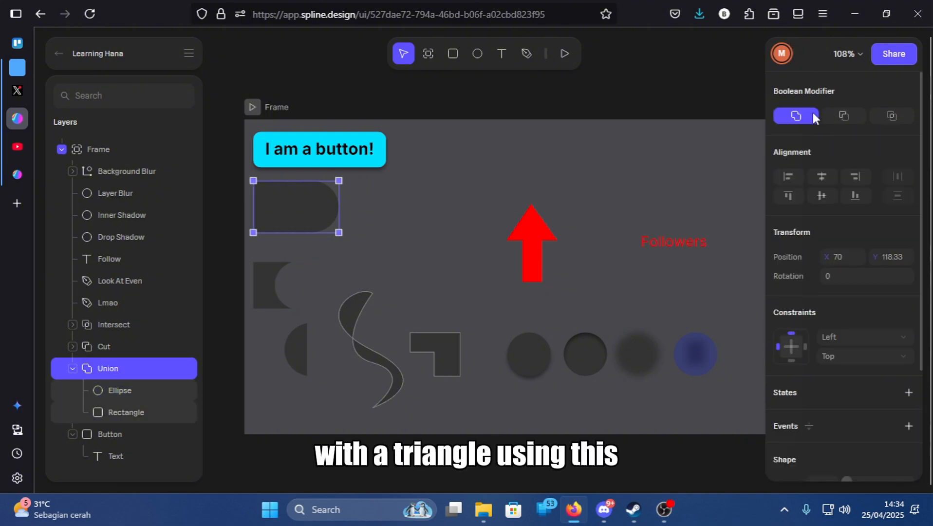
Try the cut and intersect boolean modifiers on the Union group, and set it back to union
click(826, 116)
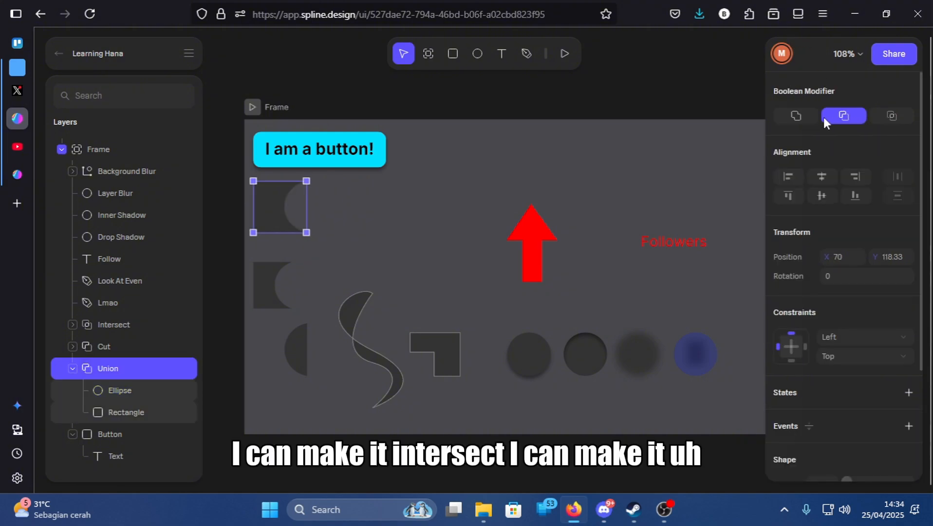
click(885, 118)
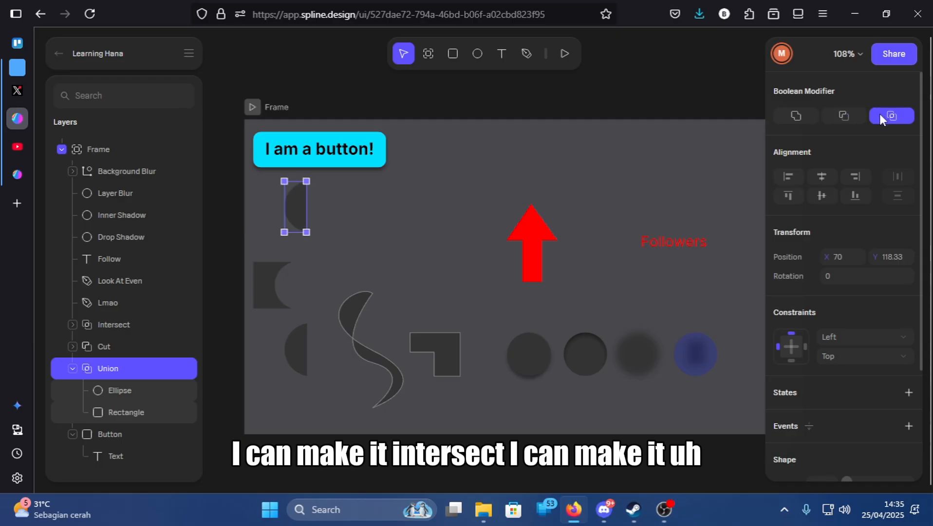
click(844, 115)
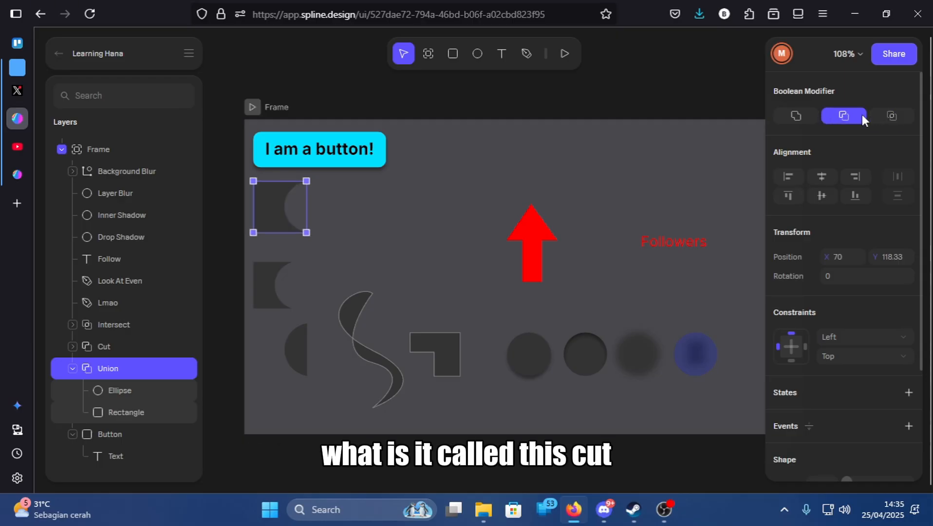
click(884, 114)
click(797, 116)
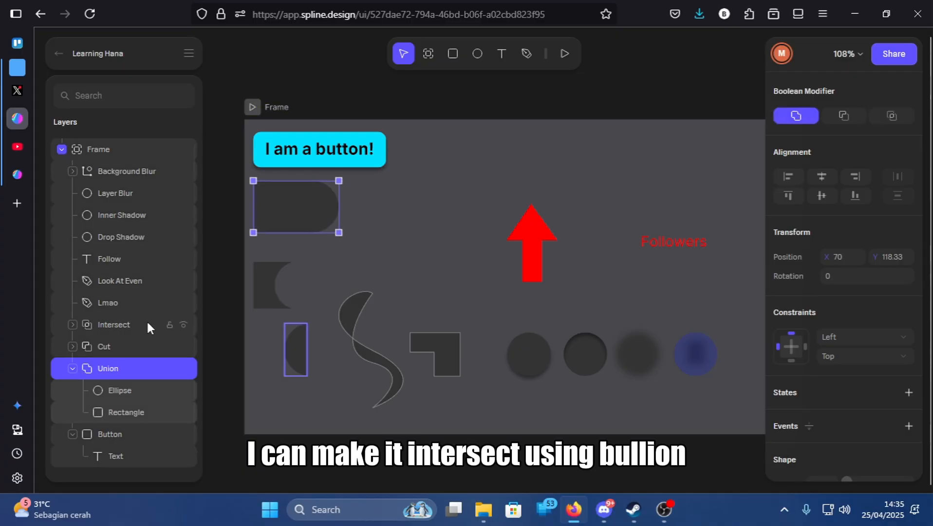
Inspect the Cut and Intersect shapes and the Lmao path, and briefly activate the Pen tool
click(115, 346)
click(177, 318)
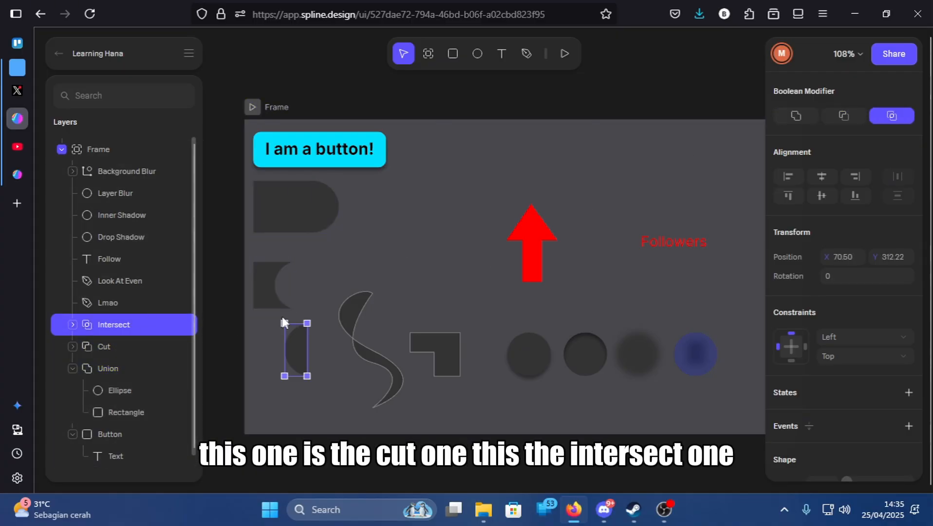
click(93, 304)
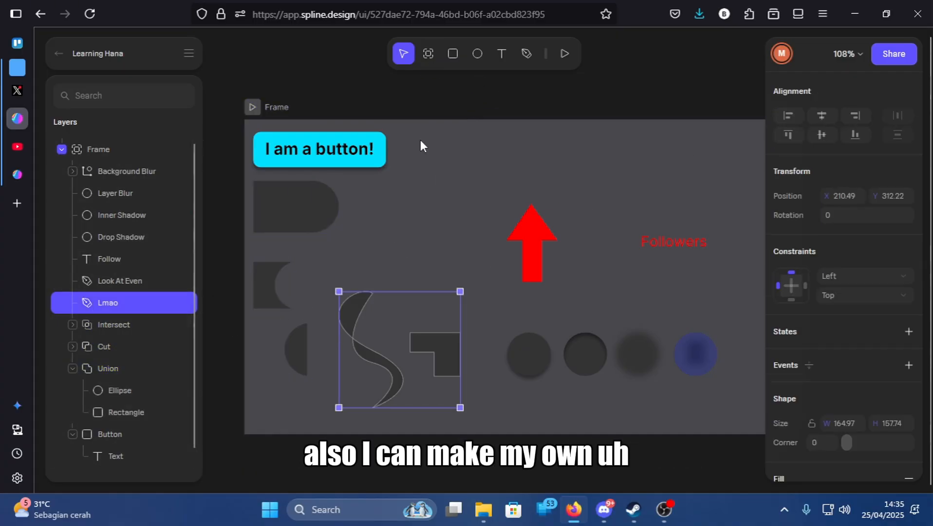
click(527, 53)
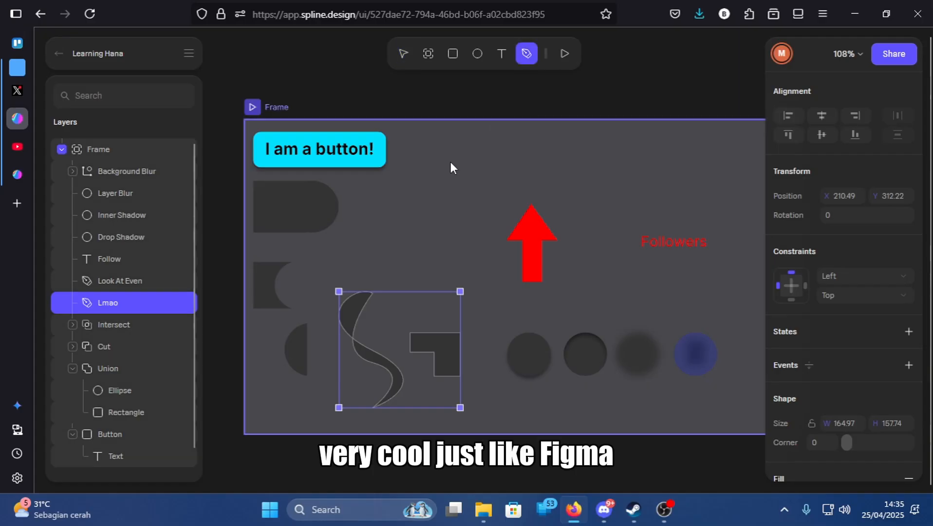
click(403, 53)
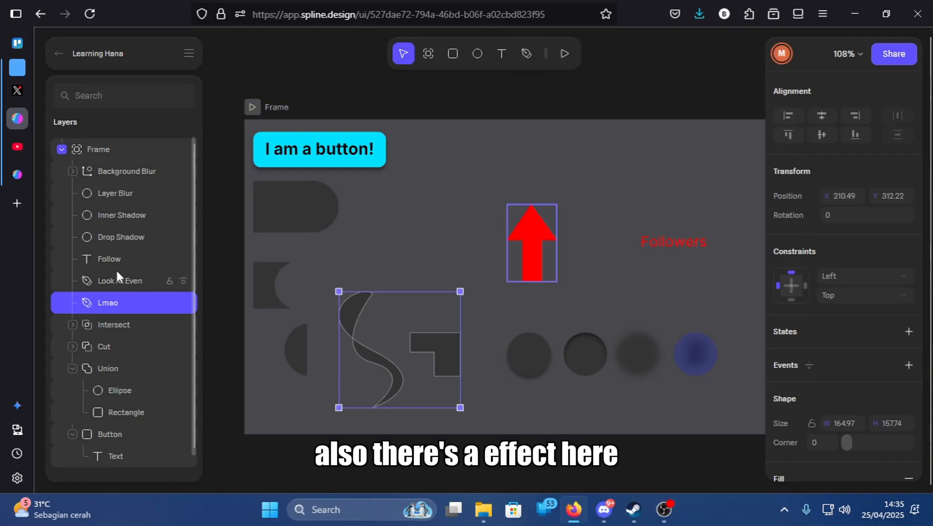
Inspect the Drop Shadow, Inner Shadow and Layer Blur circles and the properties of the layer-blurred one
click(536, 364)
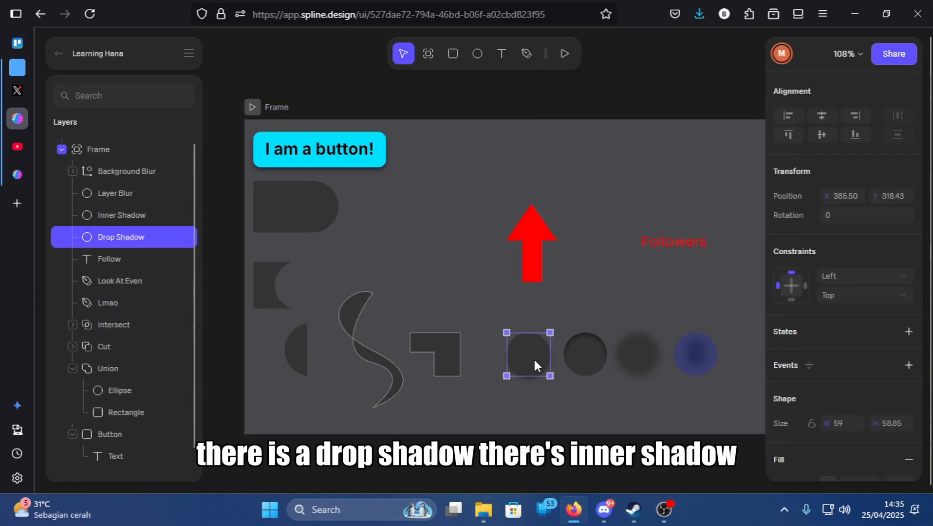
click(573, 358)
click(639, 356)
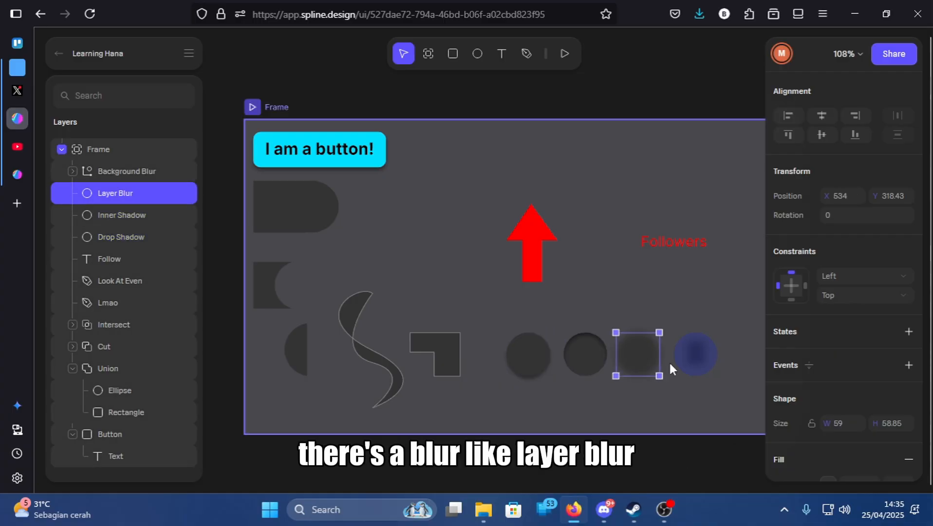
scroll(857, 430, down, 3)
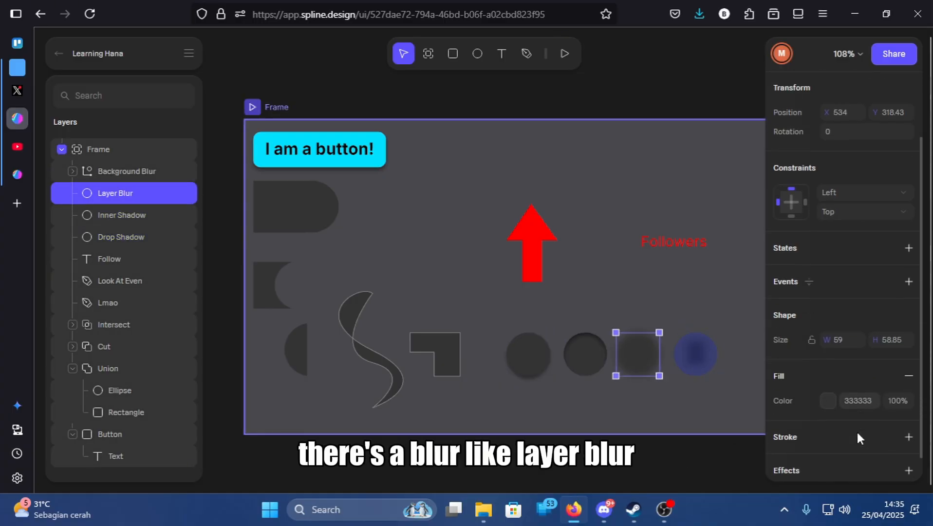
Move the glass-like ellipse inside the Background Blur group over its rectangle, leaving it at about X 1, Y -2
click(116, 174)
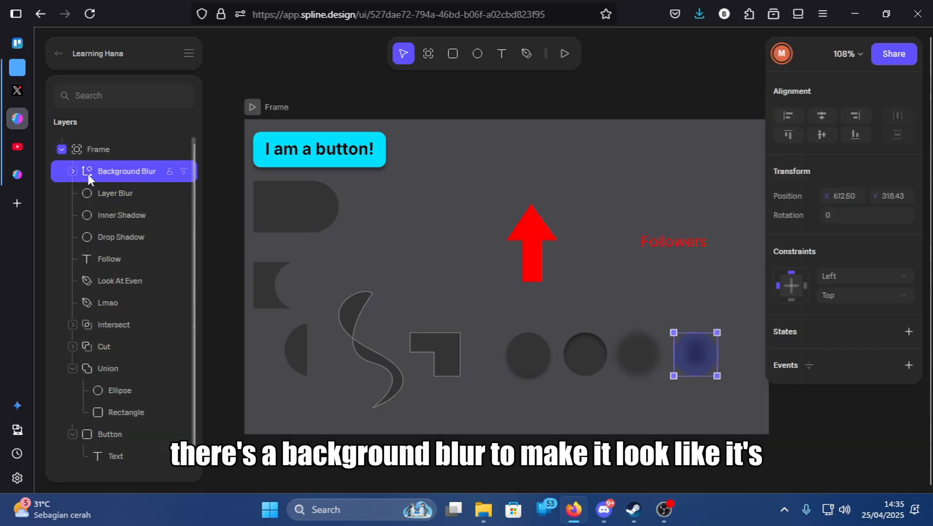
click(71, 171)
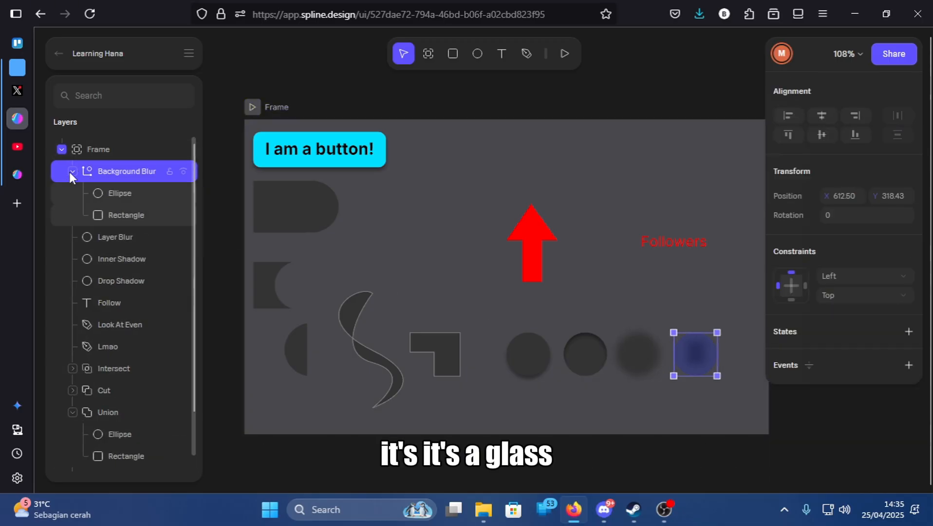
click(109, 194)
mouse_move(697, 355)
mouse_down()
mouse_move(704, 317)
mouse_move(704, 342)
mouse_move(684, 356)
mouse_up()
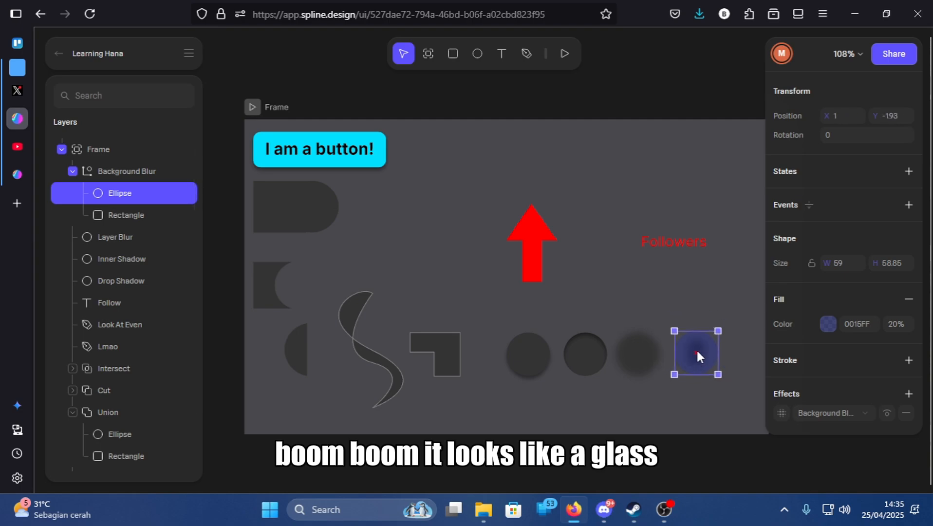
click(659, 275)
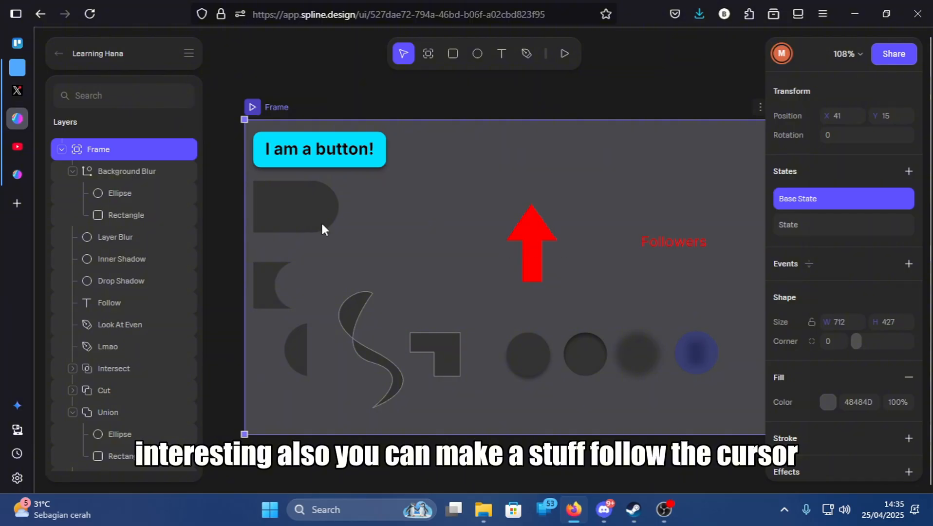
Find the Look At Even arrow among the layers and open its Look At event settings
scroll(93, 275, down, 2)
scroll(102, 268, up, 2)
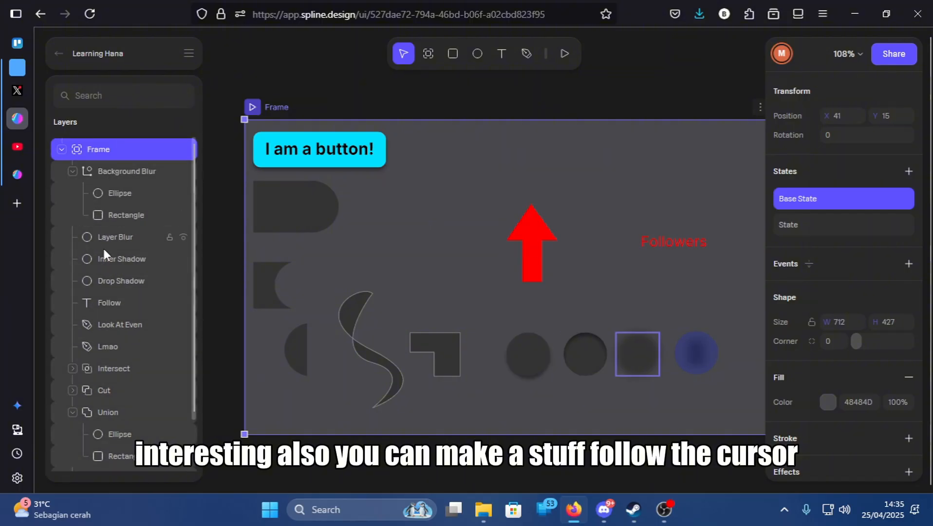
scroll(109, 297, down, 2)
click(105, 245)
click(120, 220)
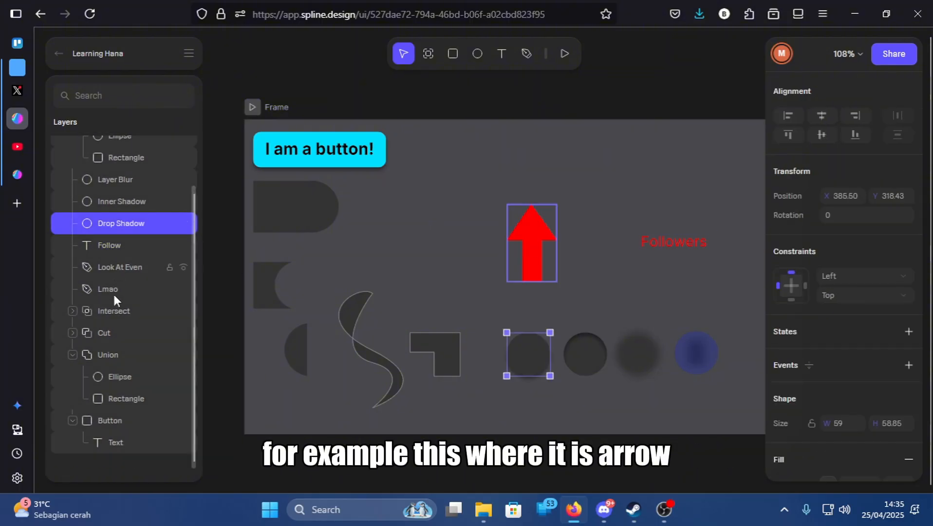
click(110, 288)
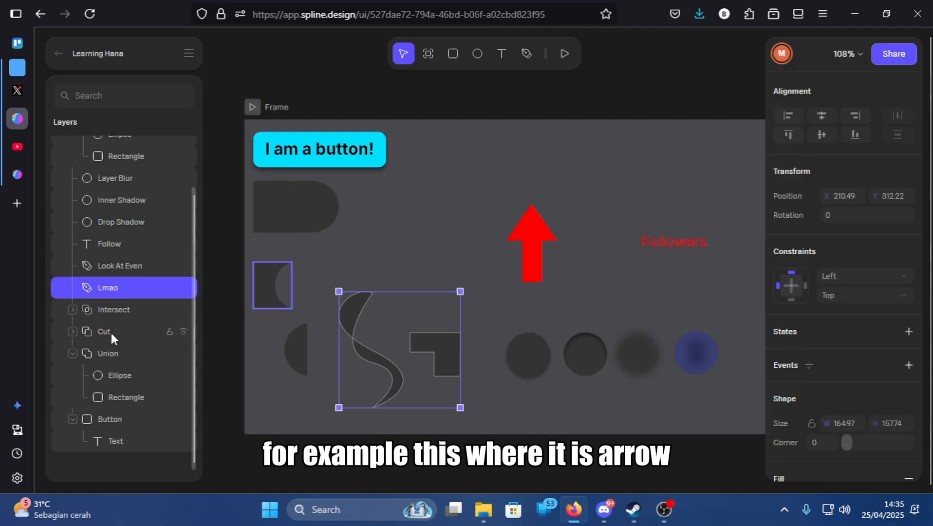
scroll(111, 329, up, 2)
click(136, 325)
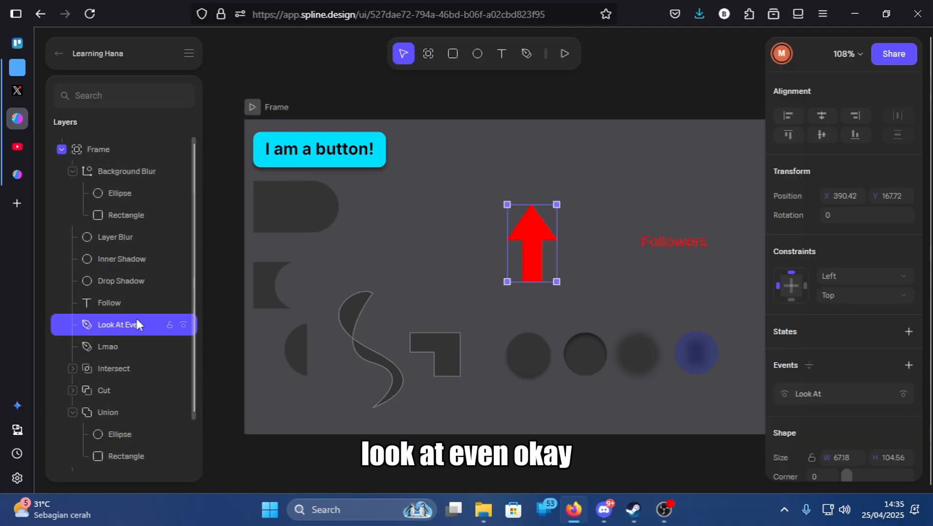
scroll(822, 238, down, 4)
click(819, 287)
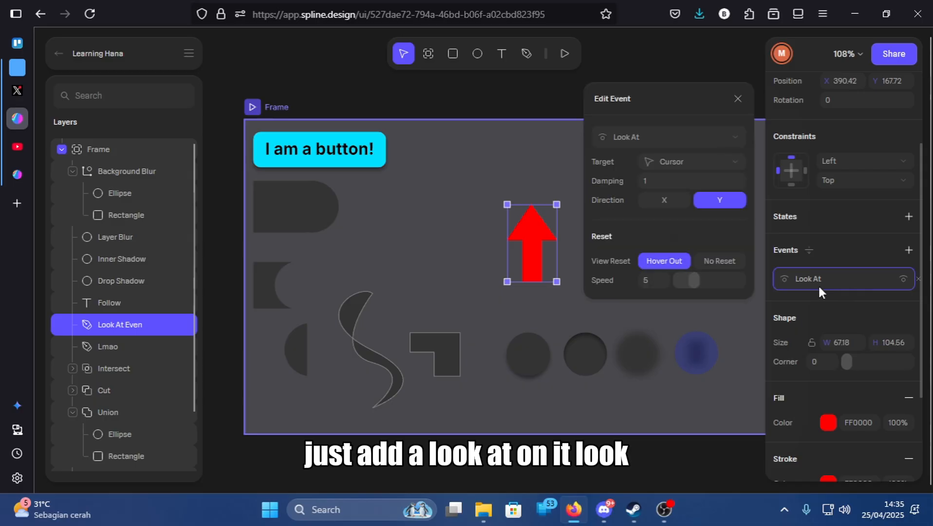
Remove the Look At event from the red arrow and play the scene to test it
click(917, 278)
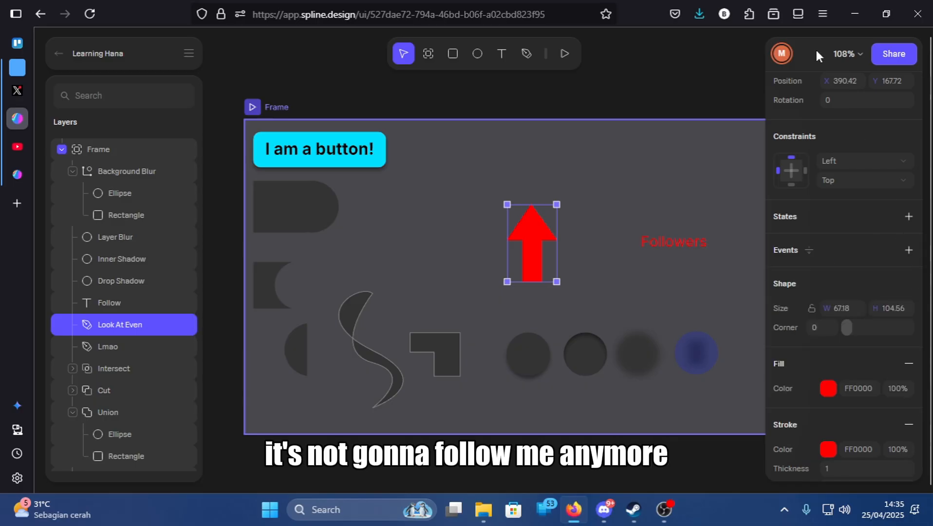
click(564, 54)
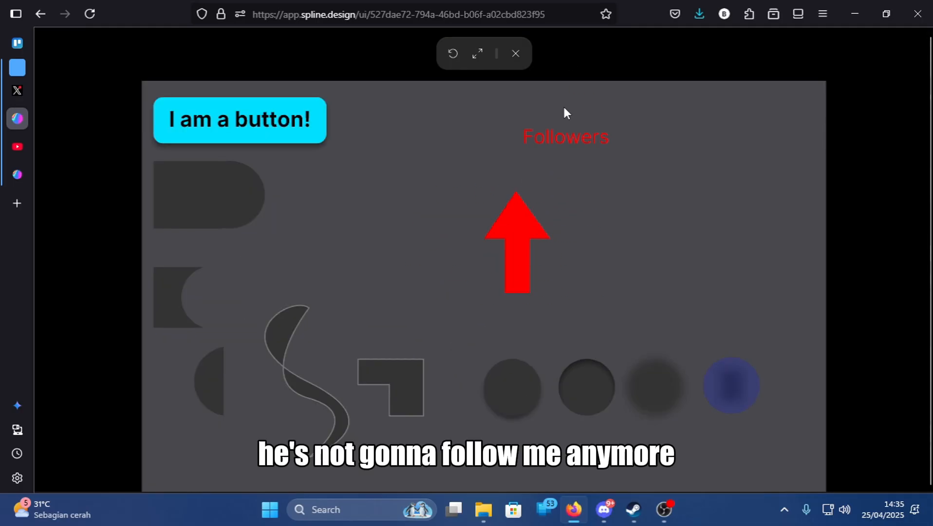
click(515, 53)
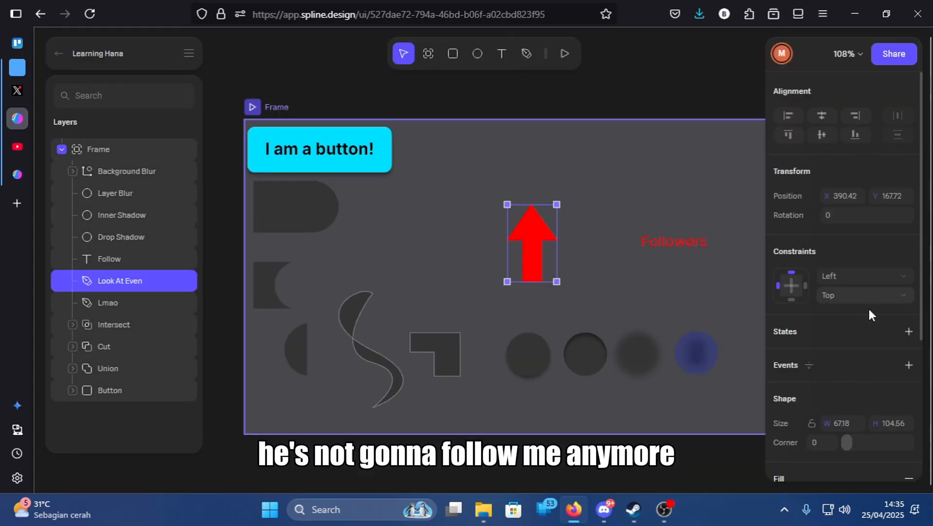
Add a new Look At event to the red arrow and play the scene to test it
click(908, 364)
click(671, 141)
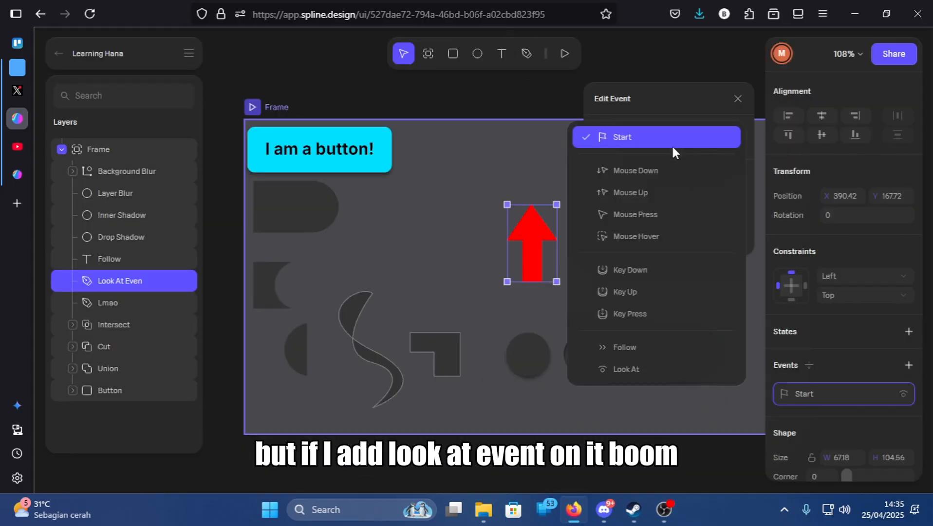
click(661, 368)
click(837, 258)
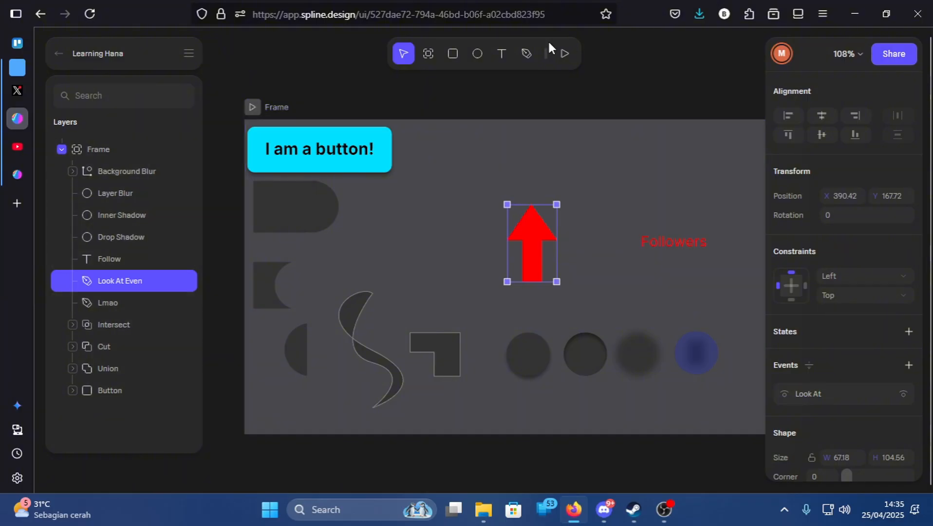
click(564, 53)
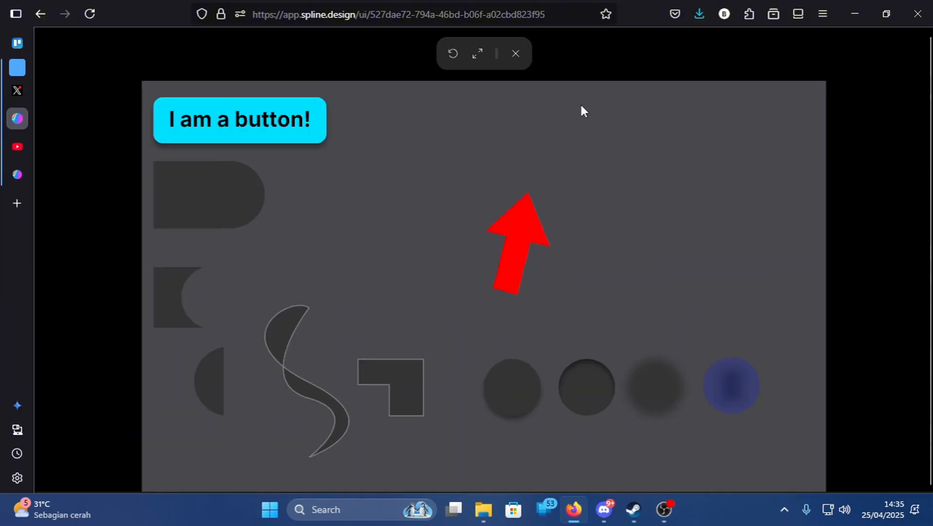
click(516, 55)
Open the Follow event settings of the Followers text and close them after a look
click(682, 239)
scroll(848, 268, down, 3)
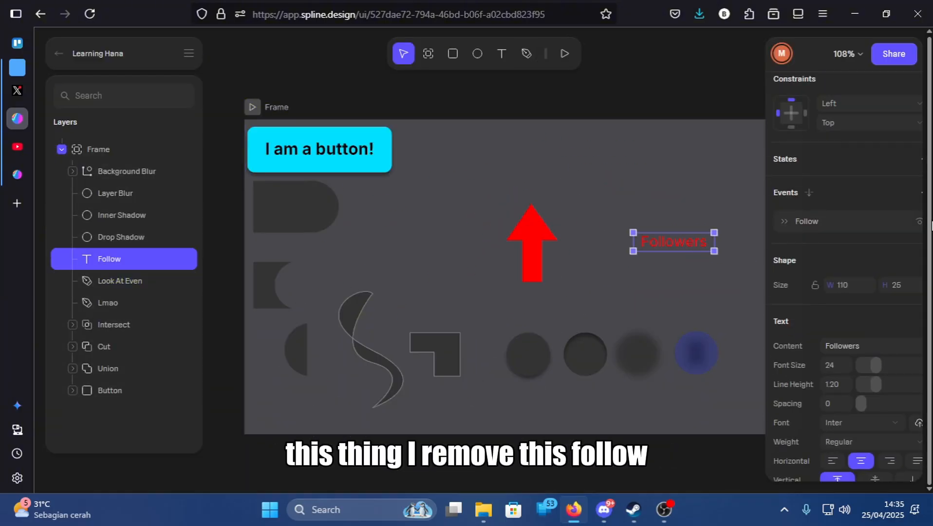
click(858, 223)
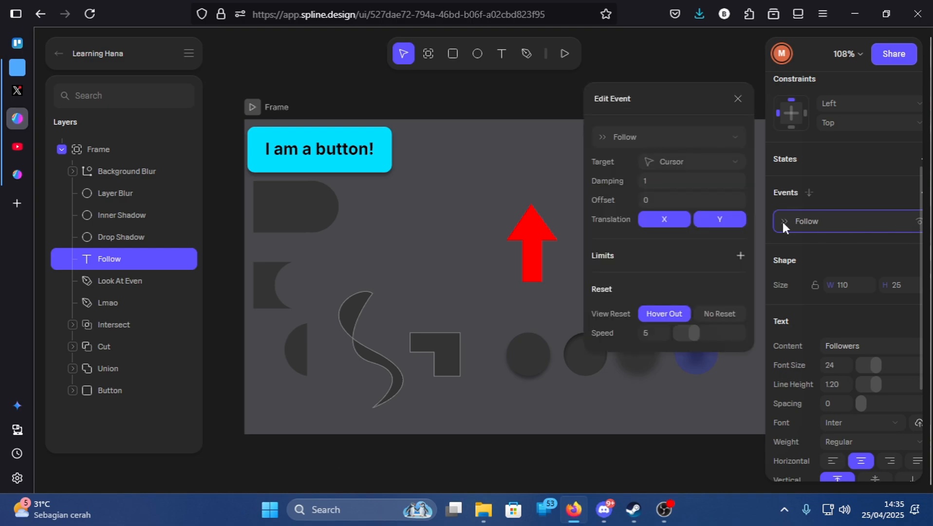
click(735, 98)
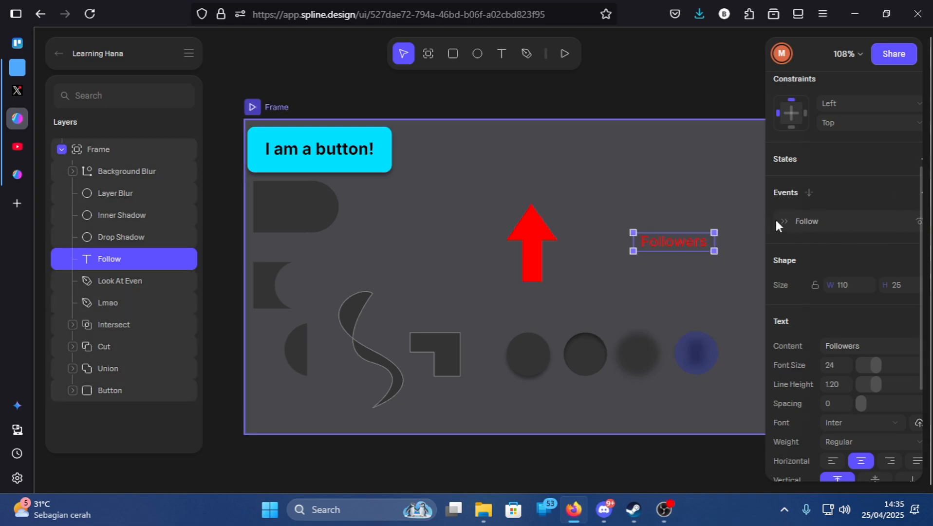
Try to switch off the Follow event on the Followers text
click(912, 221)
click(928, 225)
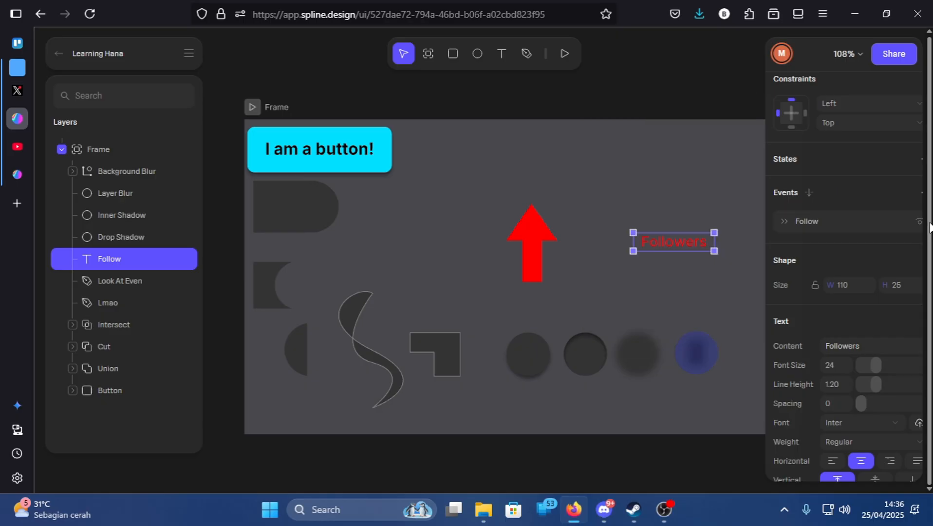
click(923, 222)
click(684, 240)
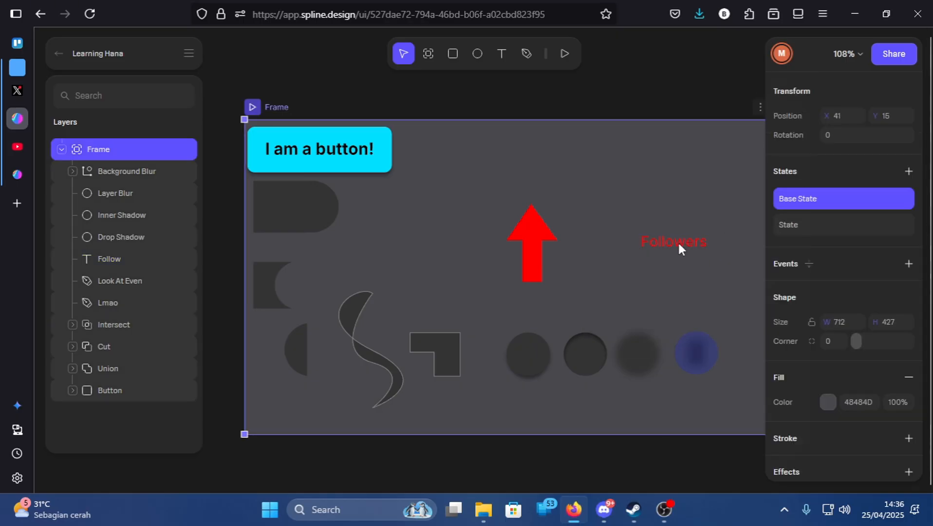
Change the Followers text's event type to Start and play the scene to test it
click(684, 241)
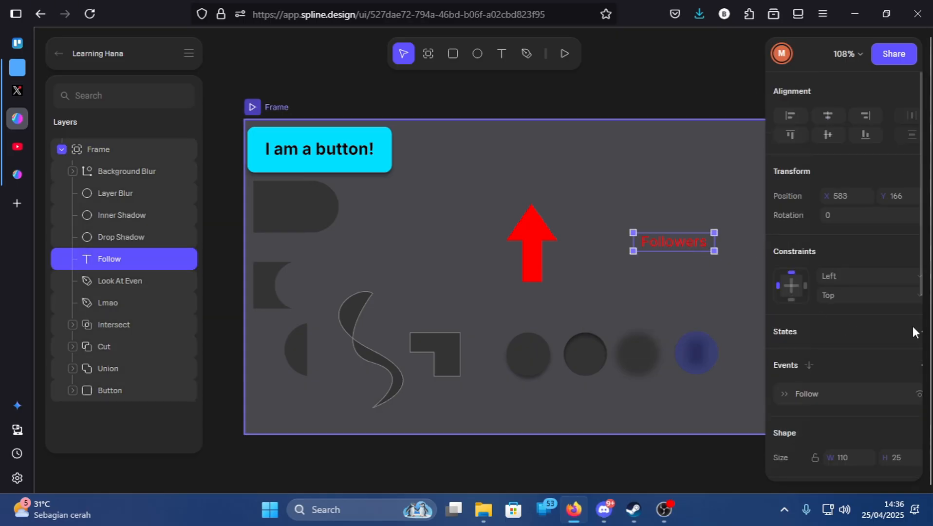
scroll(864, 338, down, 1)
click(804, 334)
click(643, 136)
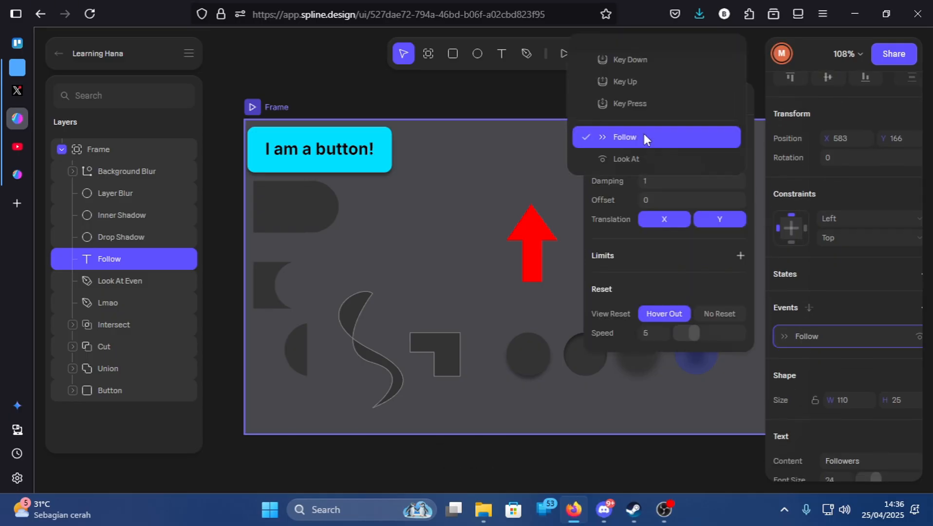
scroll(637, 88, up, 3)
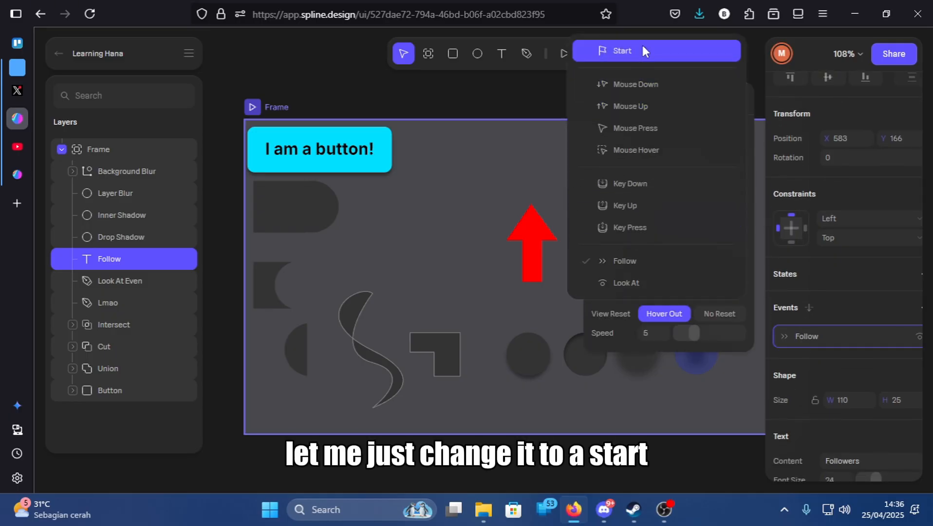
click(641, 44)
click(566, 52)
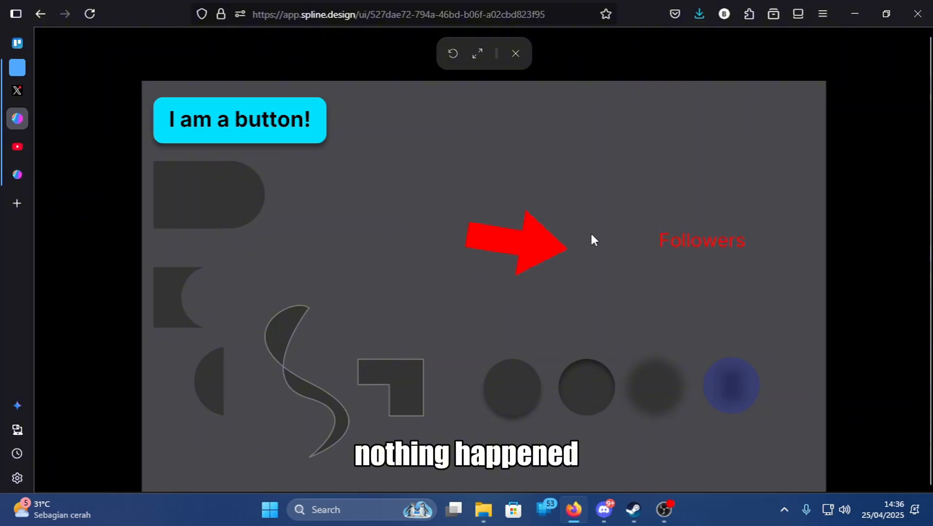
click(517, 55)
Set the Followers text's event type back to Follow and play the scene to test it
scroll(827, 302, down, 2)
click(823, 341)
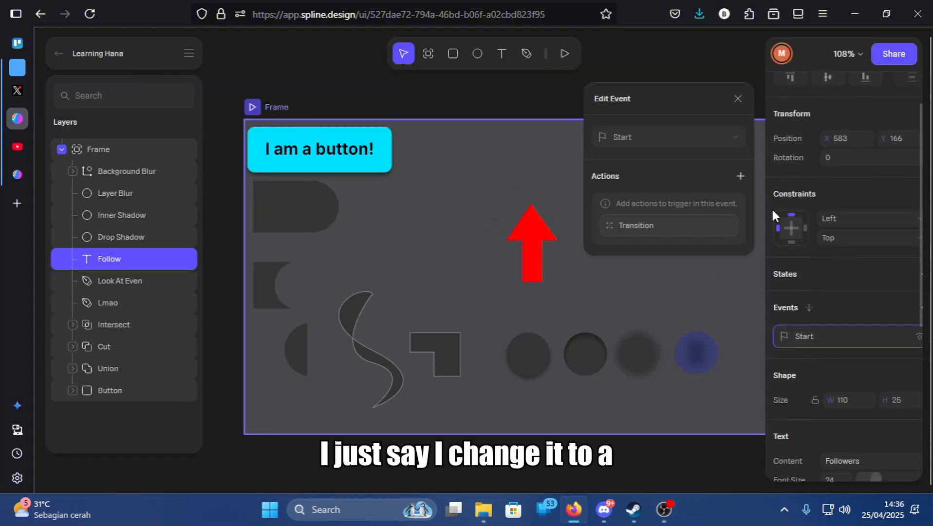
click(701, 136)
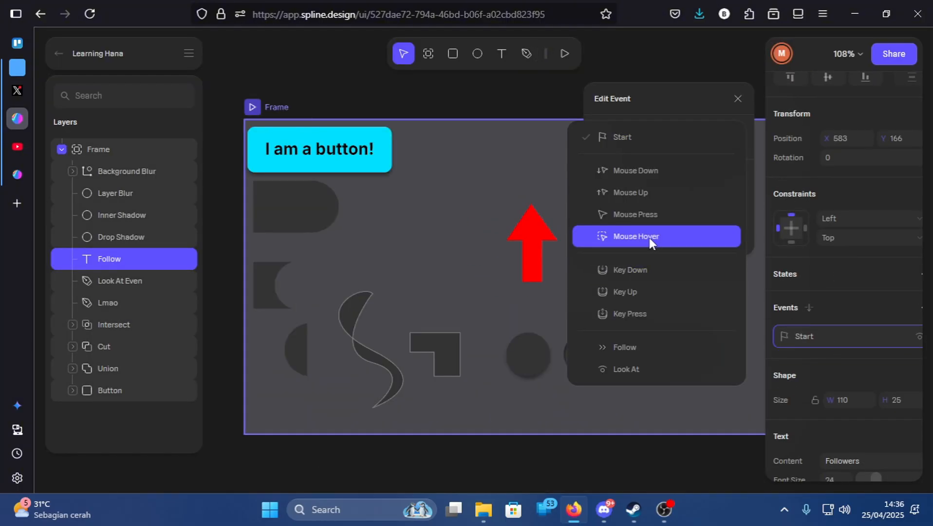
click(648, 349)
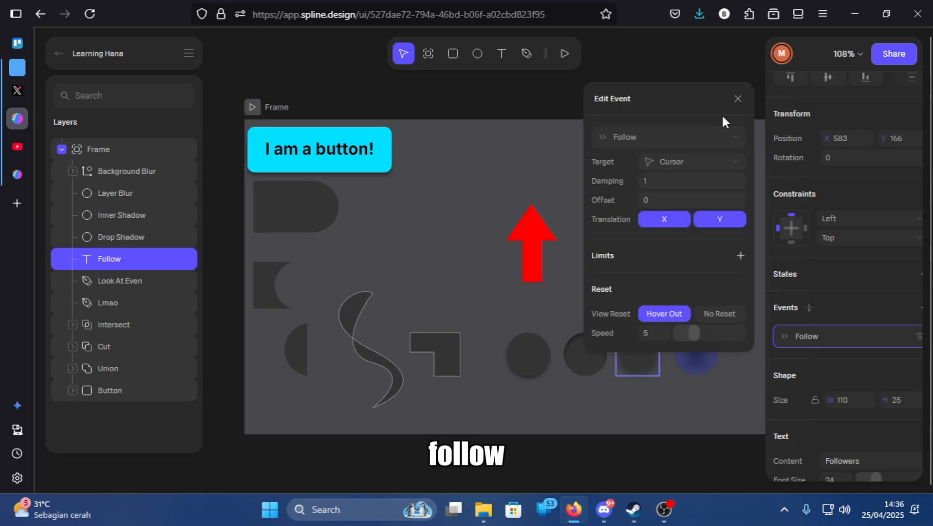
click(564, 54)
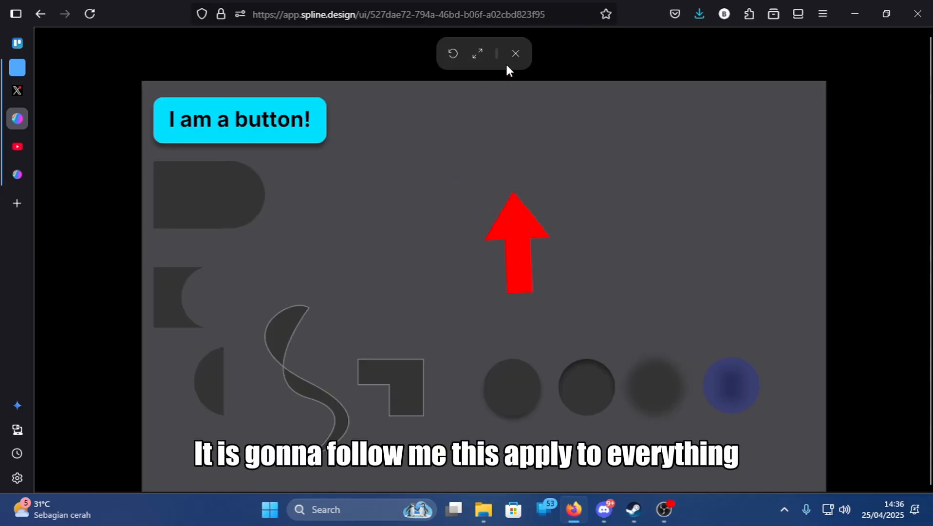
click(516, 56)
Add a Follow event to the union shape below the button and play the scene to test it
click(266, 204)
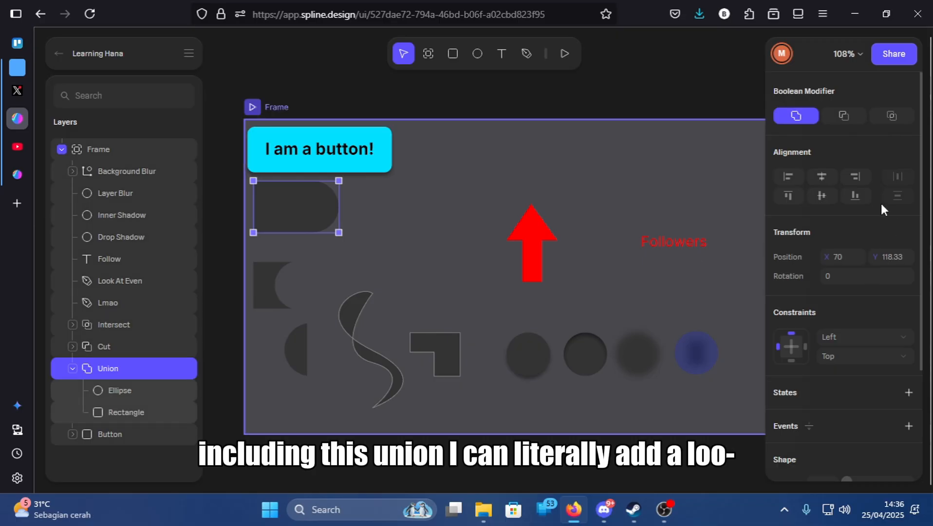
scroll(872, 244, down, 5)
click(908, 311)
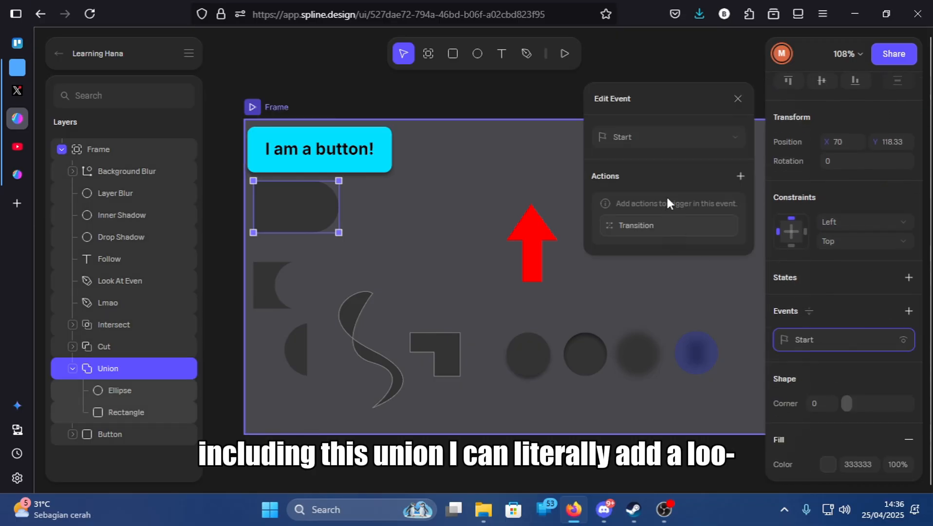
click(682, 135)
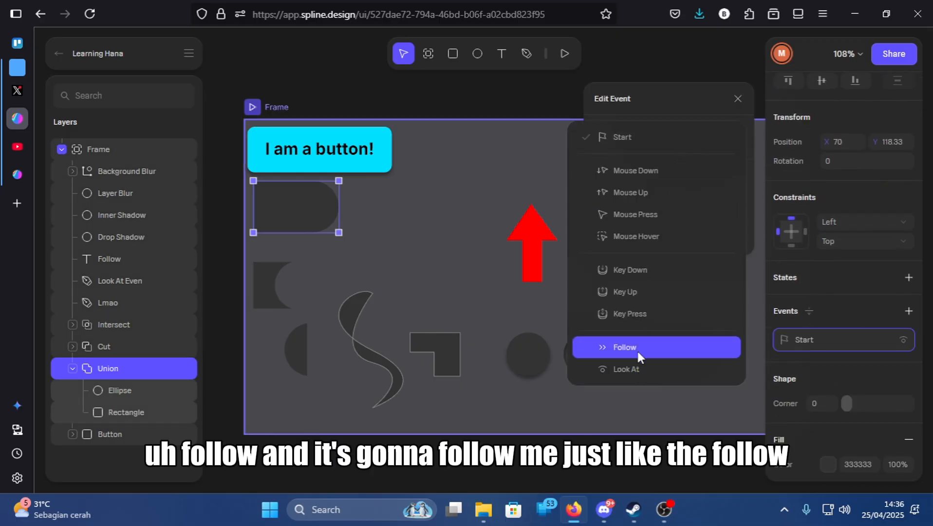
click(636, 349)
click(564, 53)
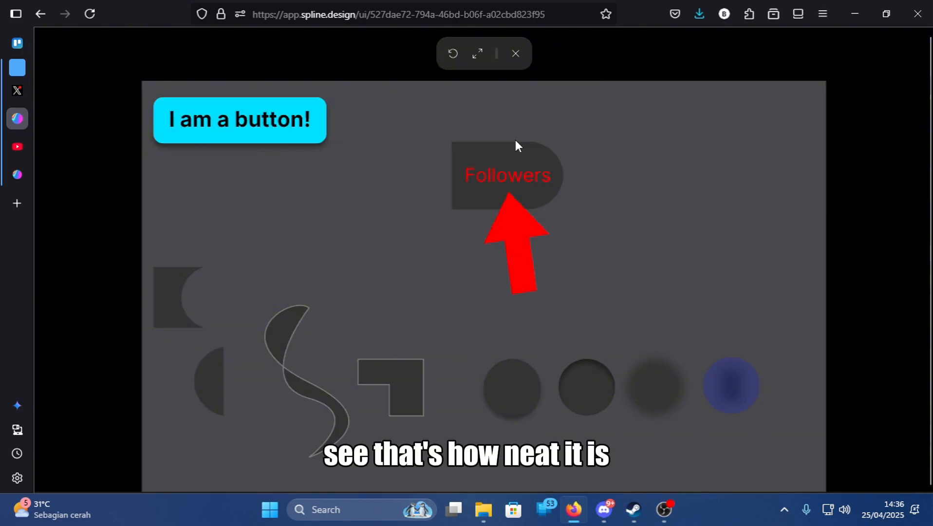
click(515, 54)
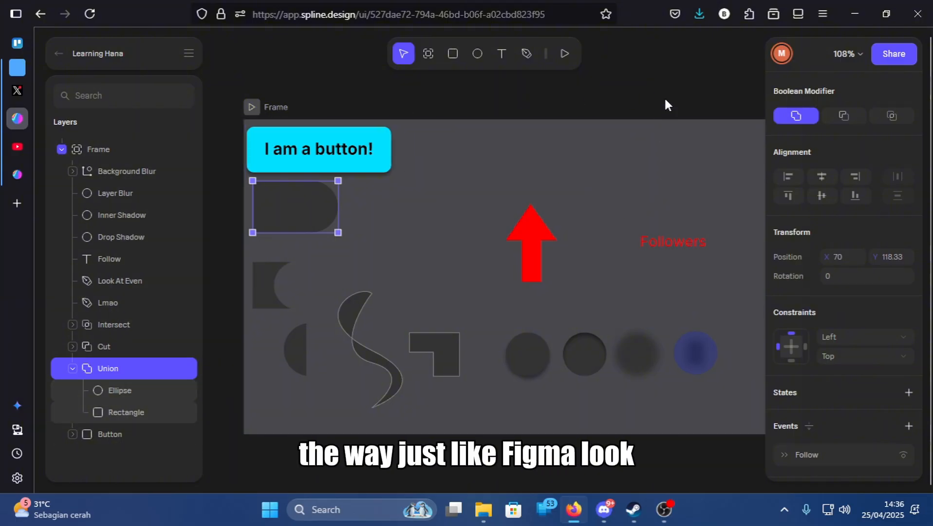
drag(666, 104, 475, 97)
click(545, 156)
click(560, 108)
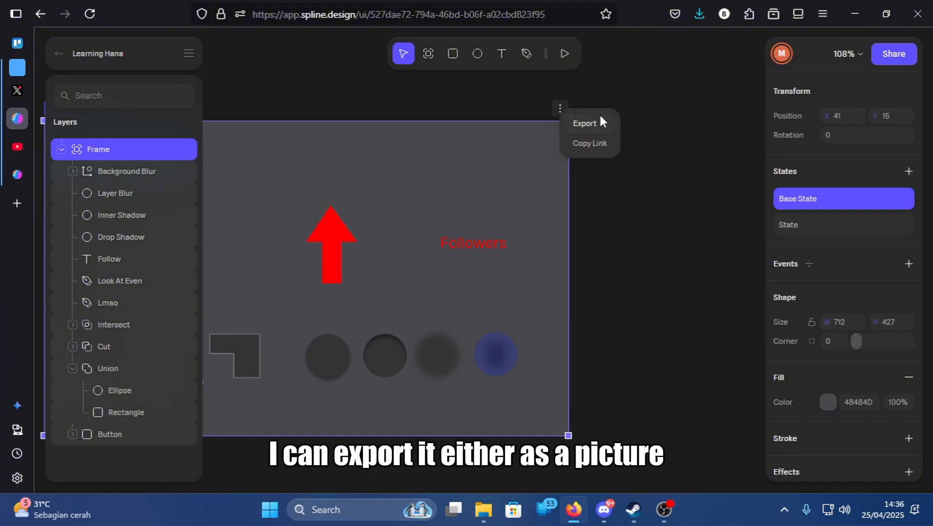
click(589, 123)
click(399, 231)
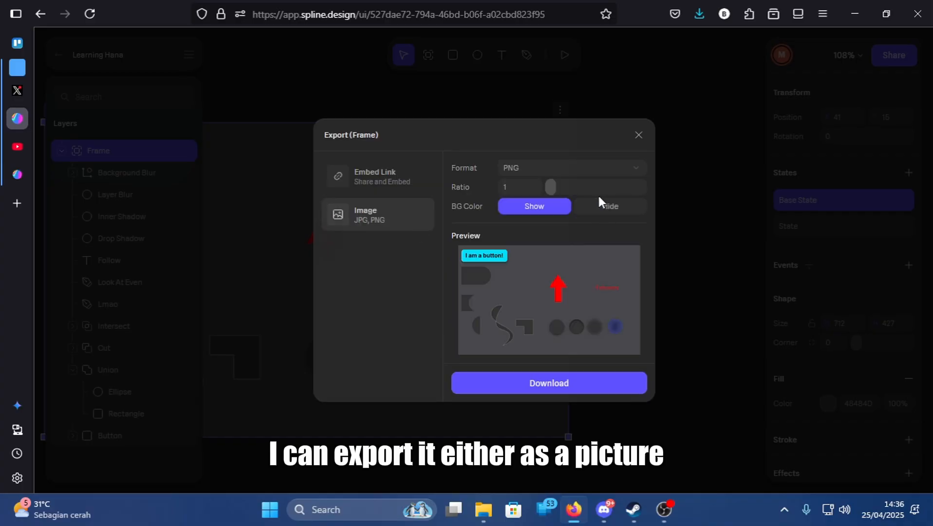
click(563, 379)
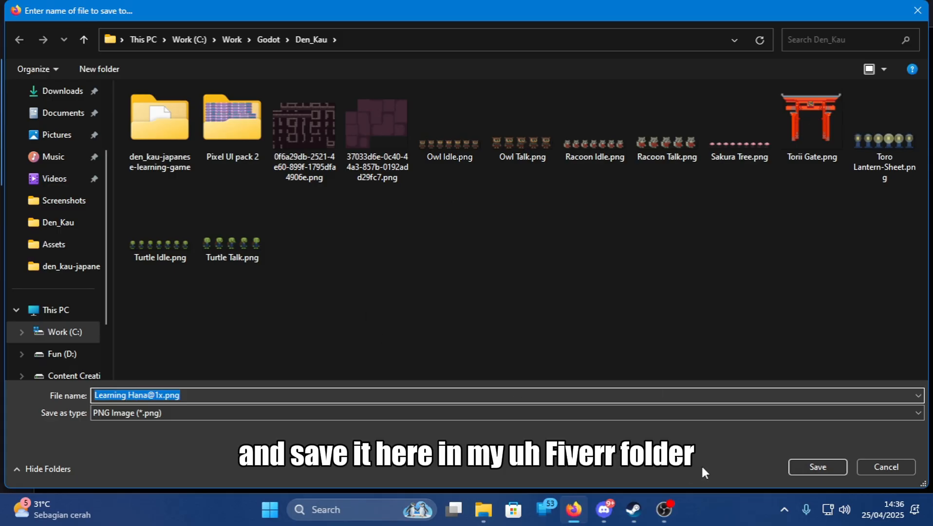
click(817, 467)
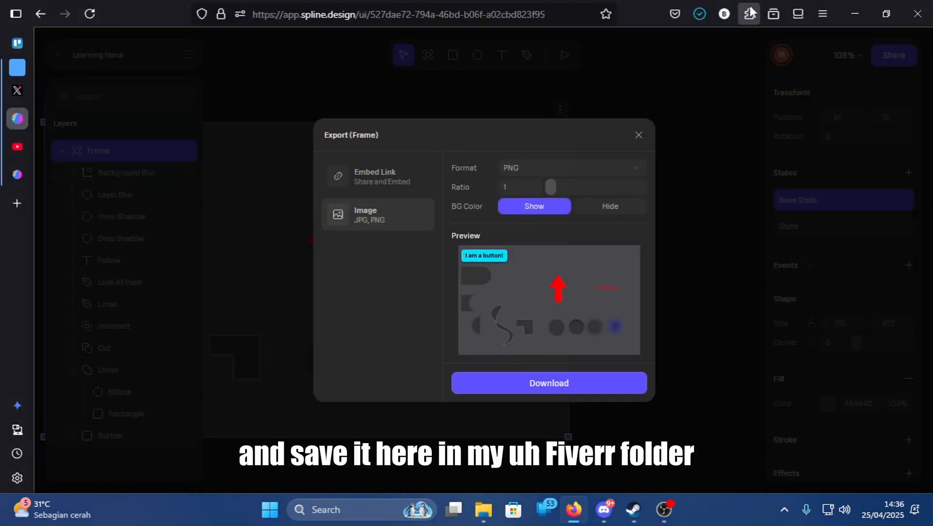
click(624, 52)
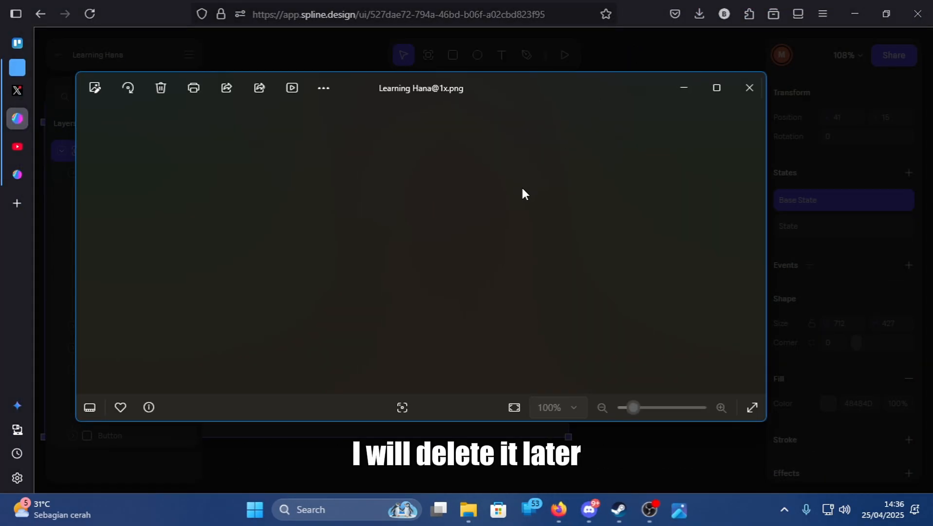
click(754, 86)
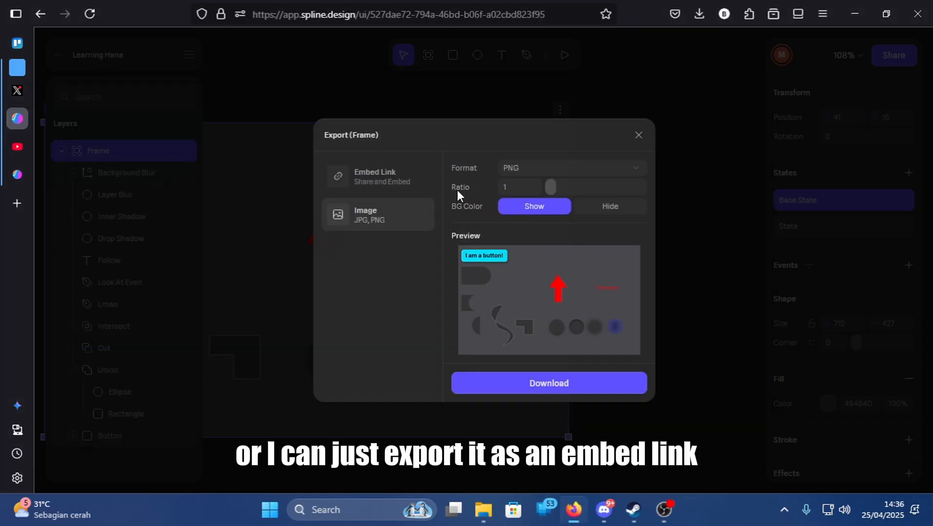
Copy the frame's embed link and open the published scene in a new browser tab
click(412, 185)
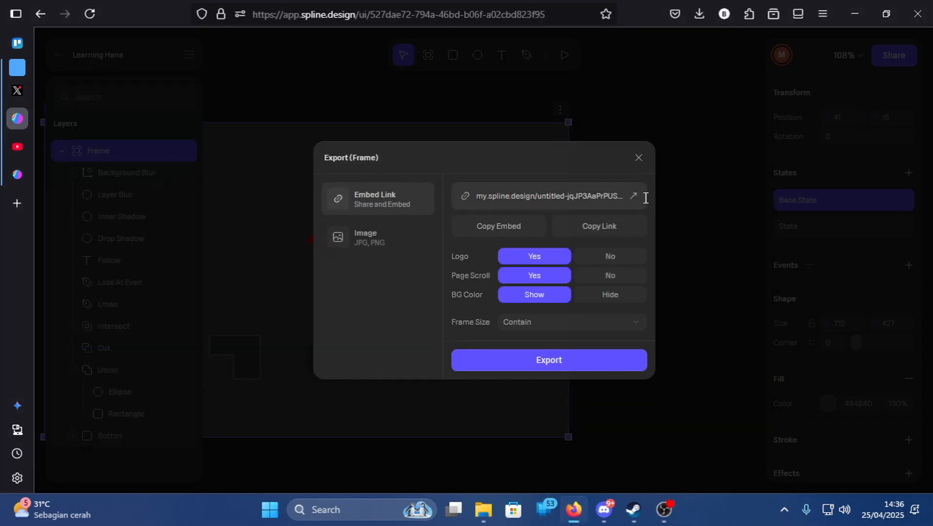
click(608, 226)
click(17, 203)
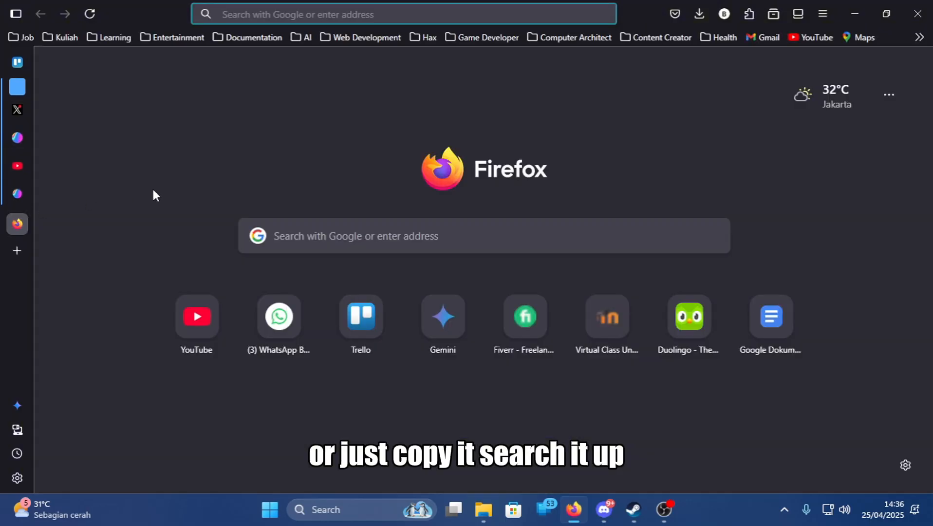
key(ctrl+v)
key(Return)
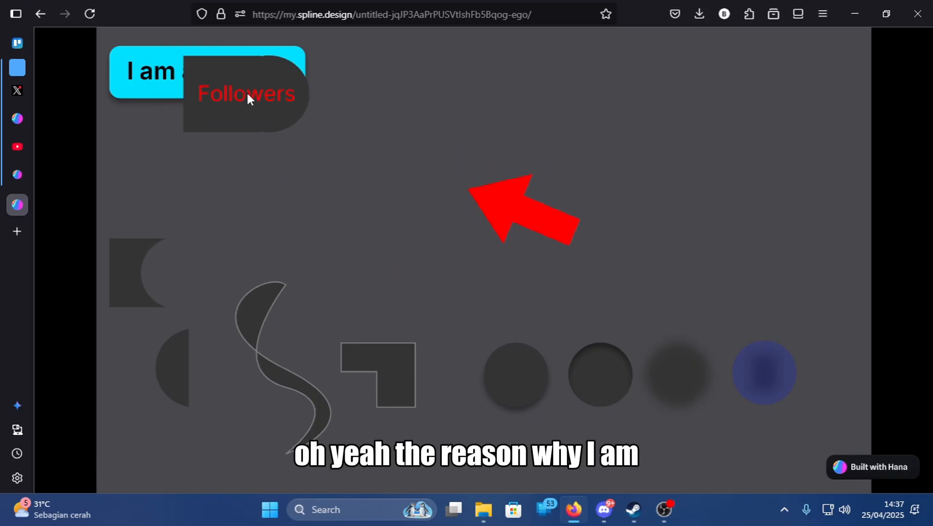
Back in the editor, check event pass-through on the Followers text and enable it on the union shape
click(27, 123)
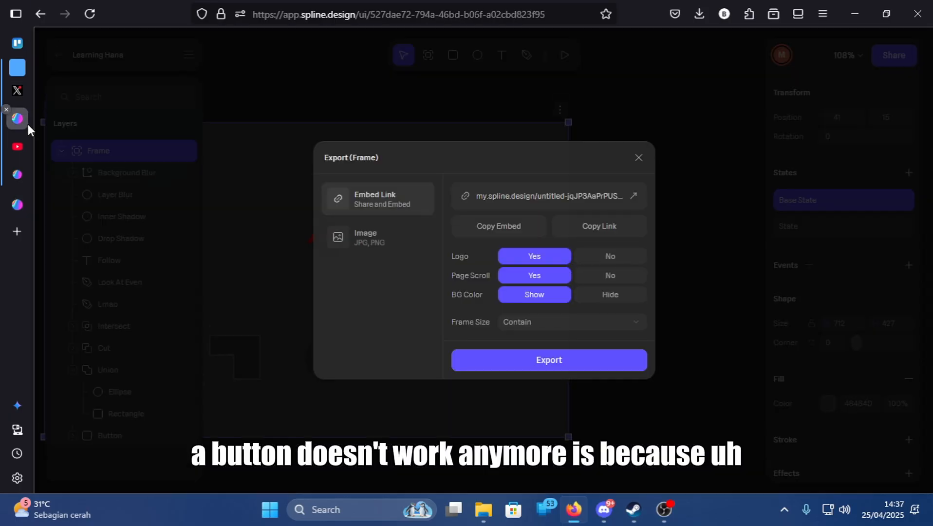
click(638, 158)
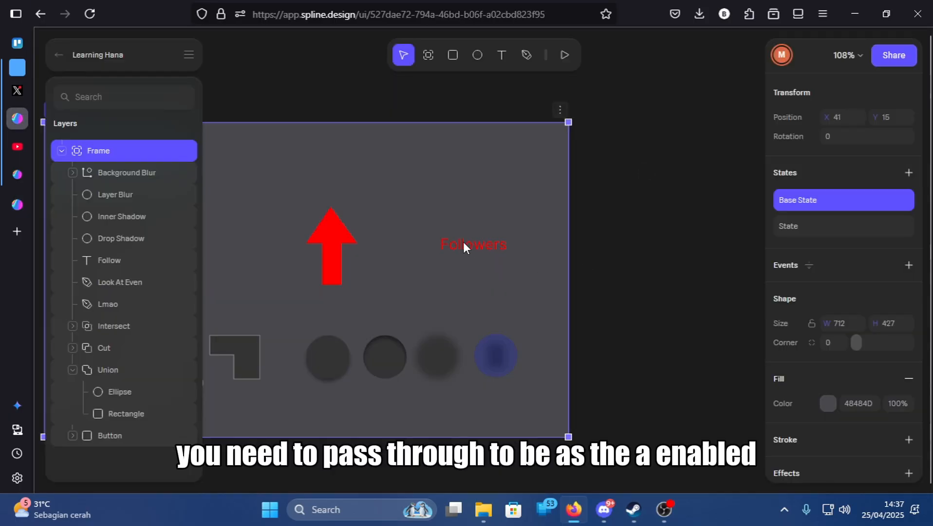
click(484, 249)
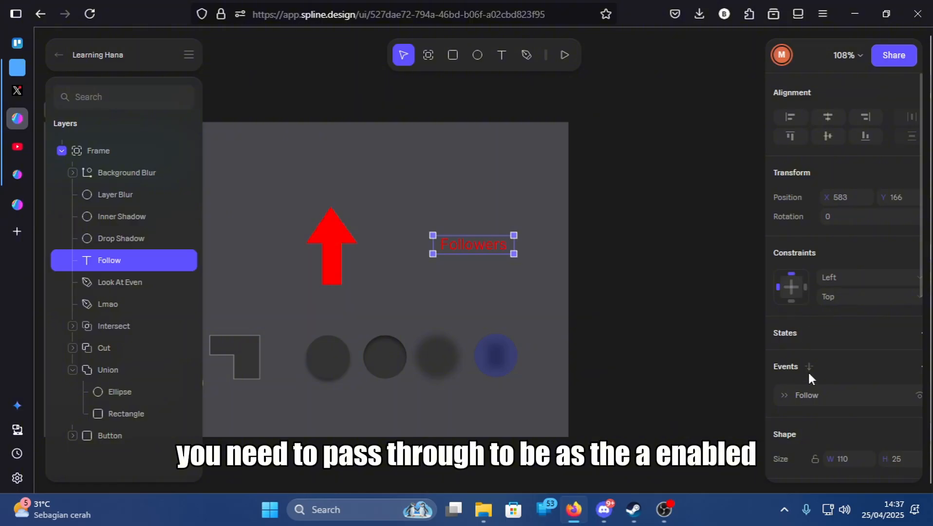
scroll(364, 306, left, 4)
click(248, 198)
scroll(903, 317, down, 3)
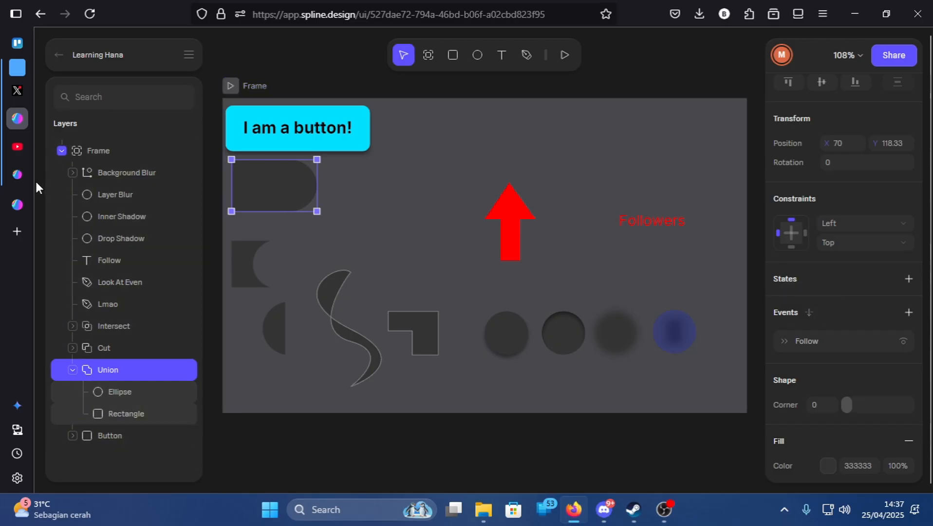
Test the button in the published scene's browser tab, close that tab and return to the editor
click(25, 178)
click(24, 209)
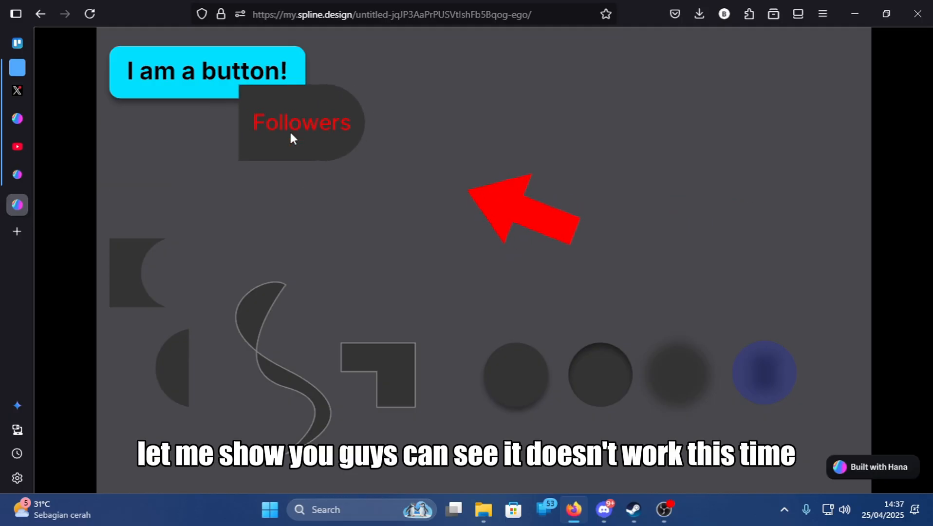
click(8, 194)
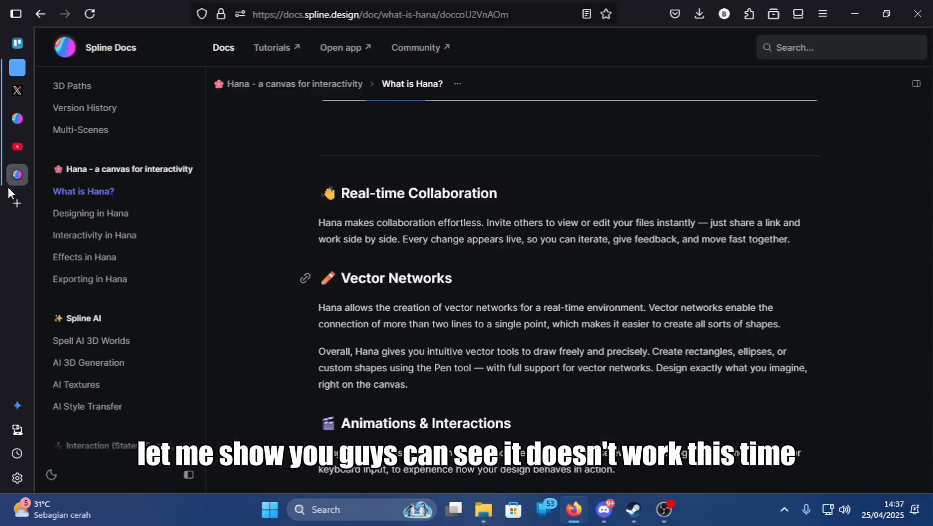
click(6, 121)
Export the frame again as an embed link with the logo, page scroll and background colour kept on
click(717, 117)
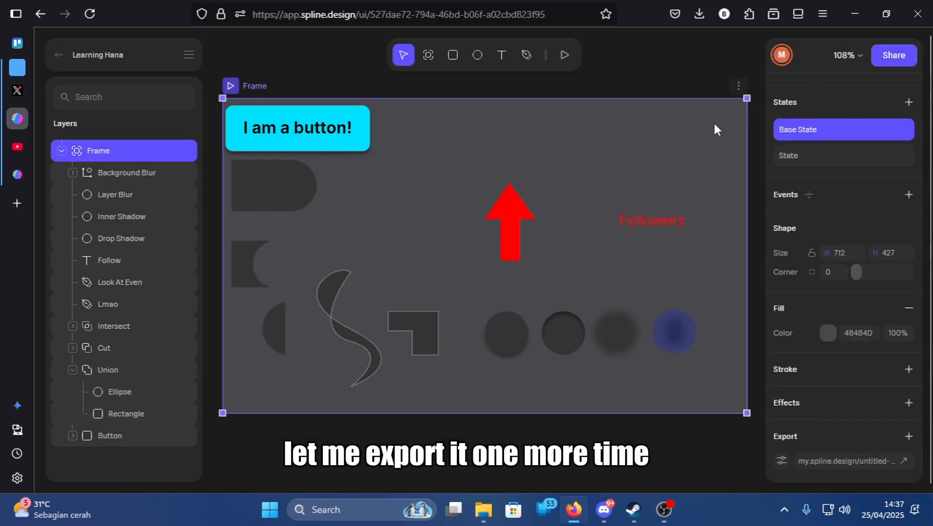
click(734, 87)
click(759, 101)
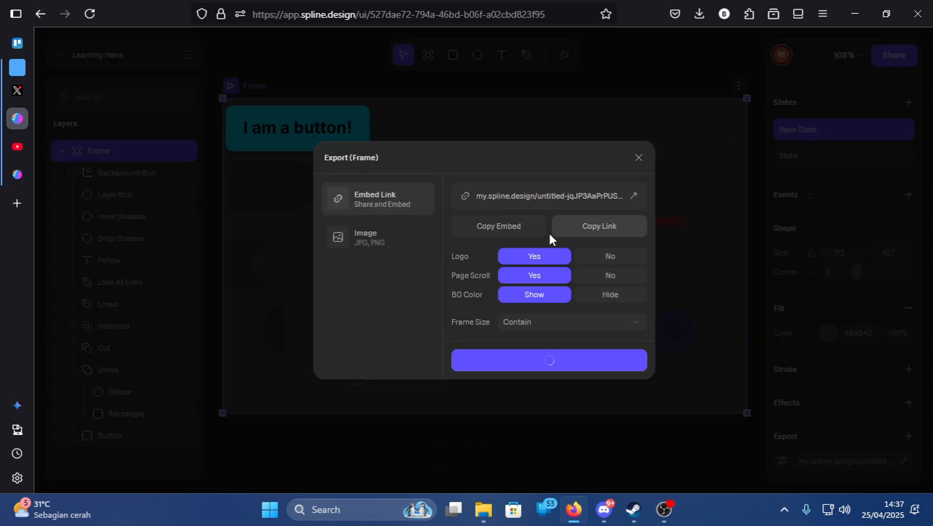
Open the published scene in a new browser tab to test the button, then return to the editor and close the export dialog
click(633, 195)
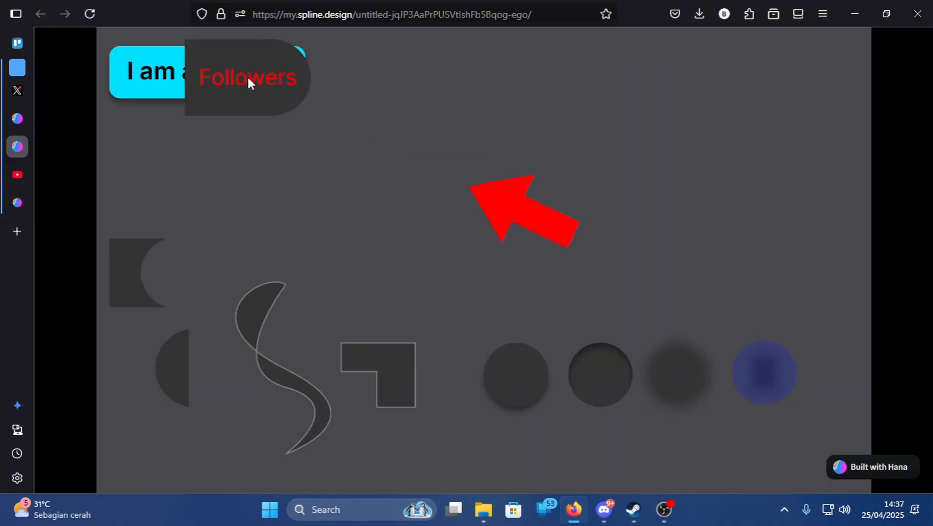
click(17, 120)
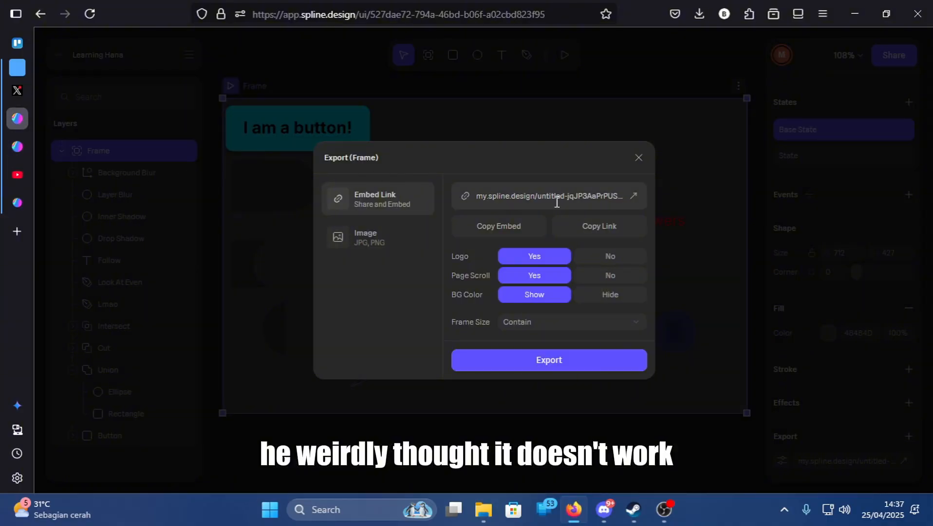
click(638, 158)
Check the event pass-through settings of the union shape and of the ellipse and rectangle inside it
click(254, 186)
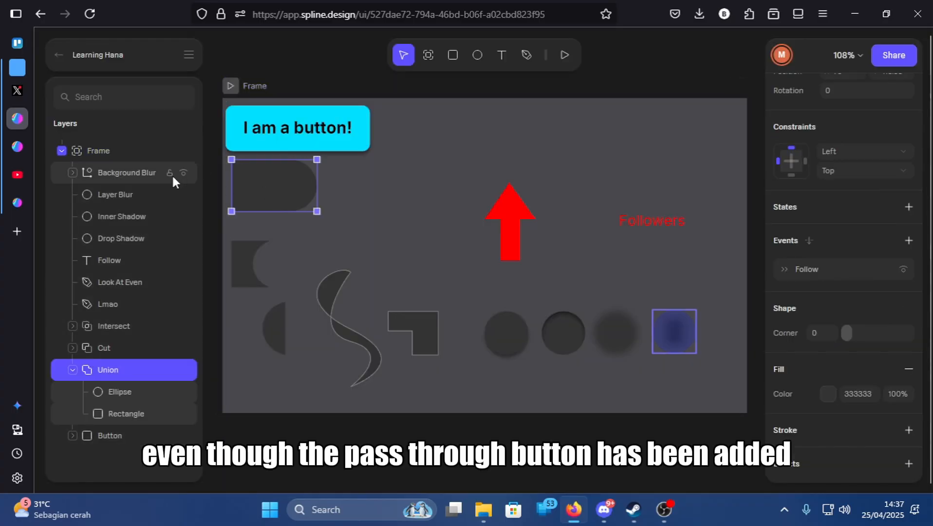
click(116, 393)
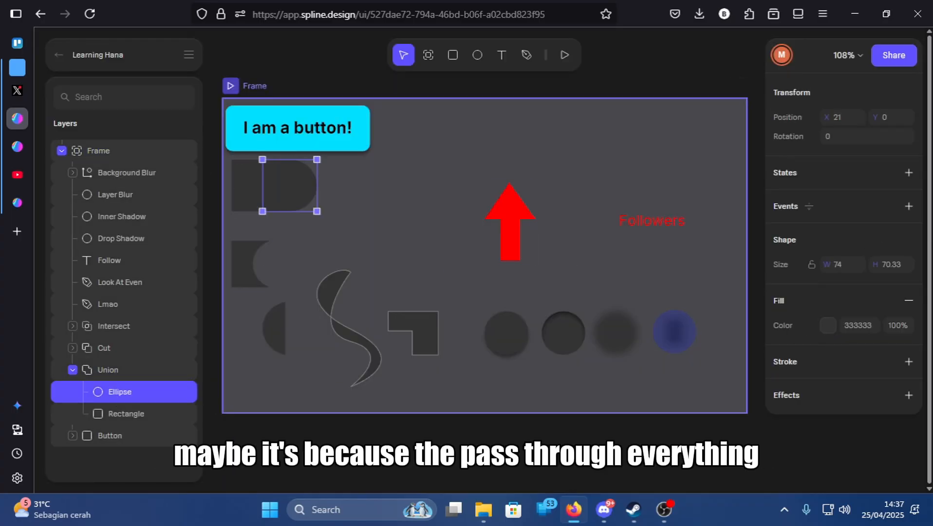
click(146, 413)
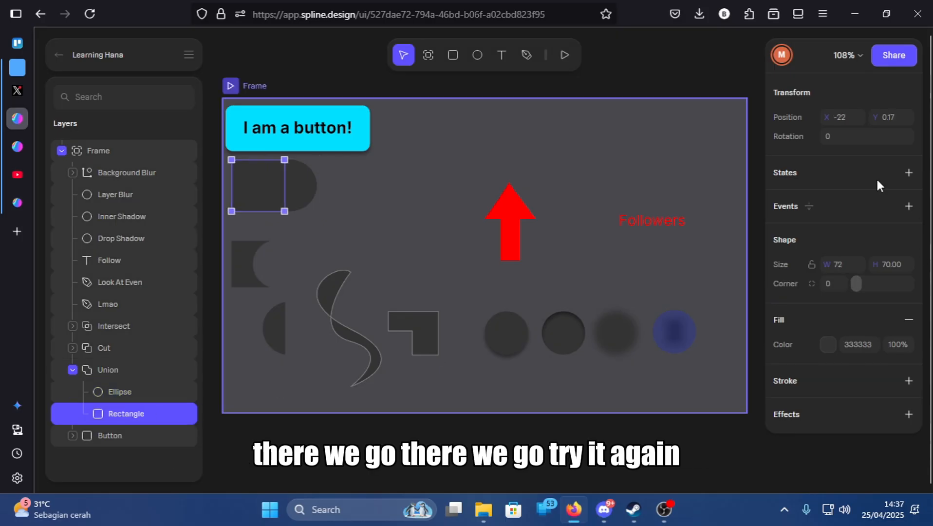
Play the frame in the editor's preview to test the button beneath the following shapes, and exit the preview
click(336, 139)
click(567, 55)
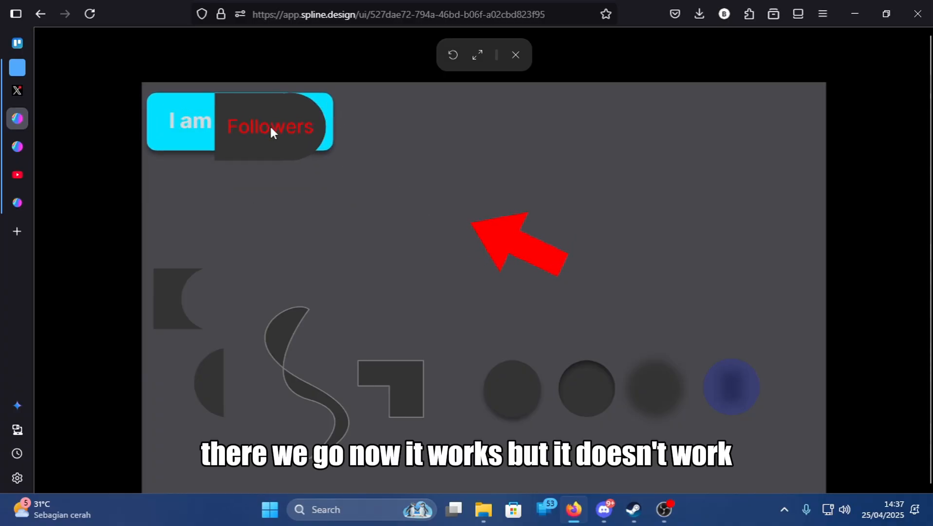
click(515, 55)
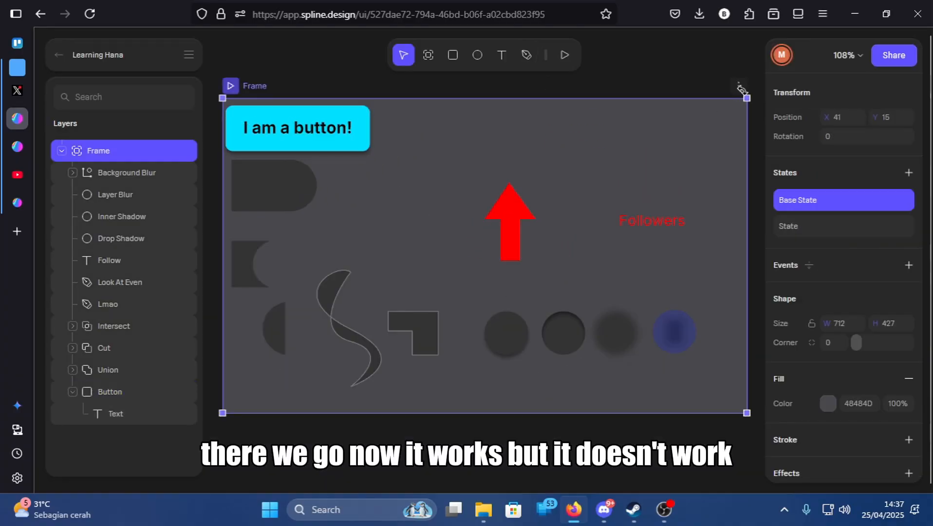
Export the frame again as an embed link and open the published scene in its browser tab
click(738, 86)
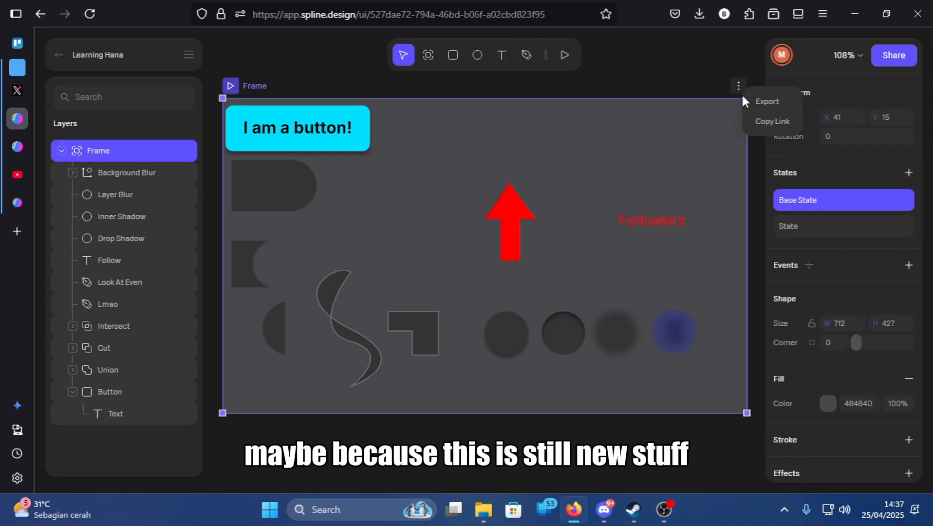
click(767, 103)
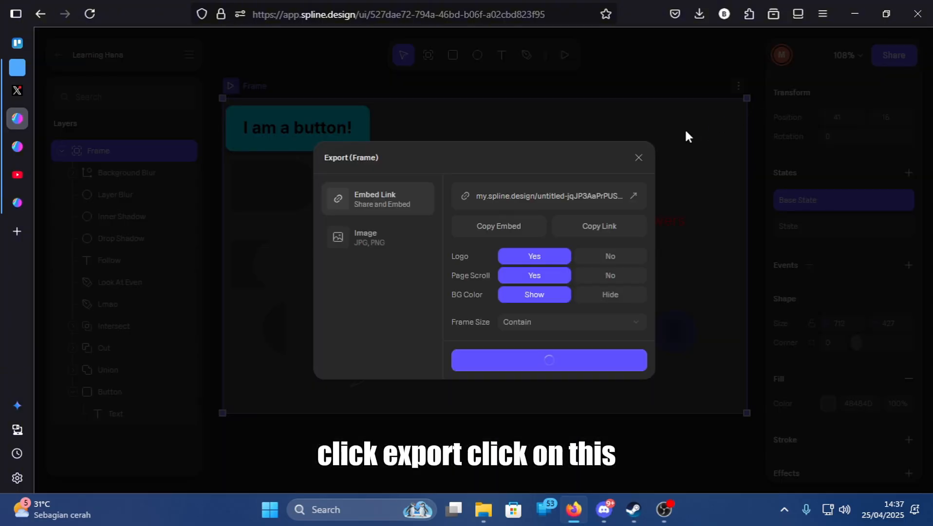
click(633, 196)
click(17, 174)
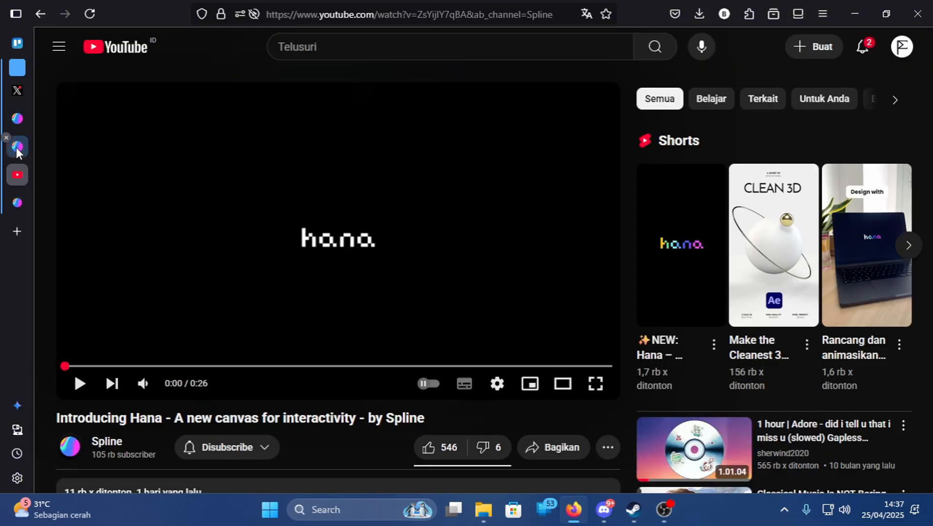
click(17, 147)
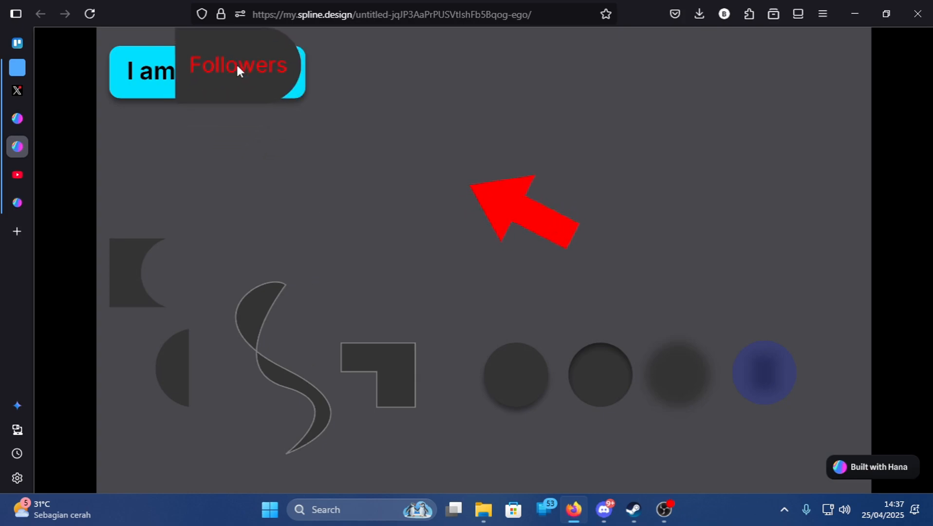
Close the published scene's browser tab, return to the editor and dismiss the export dialog
middle_click(17, 146)
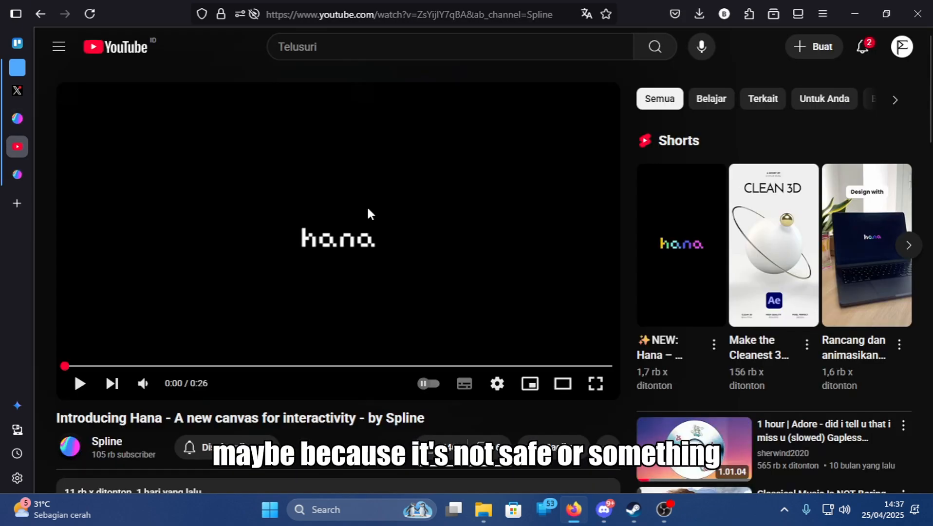
click(18, 117)
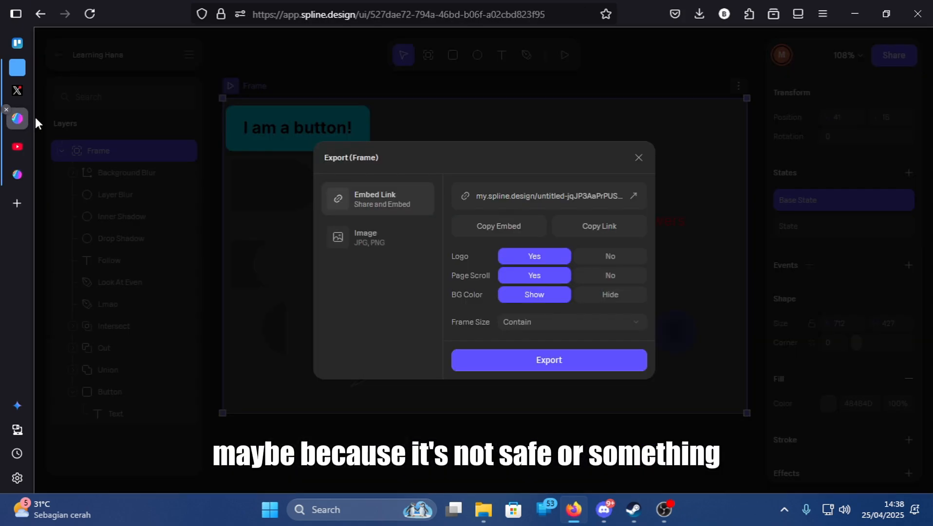
click(637, 158)
scroll(596, 178, down, 3)
scroll(580, 184, up, 5)
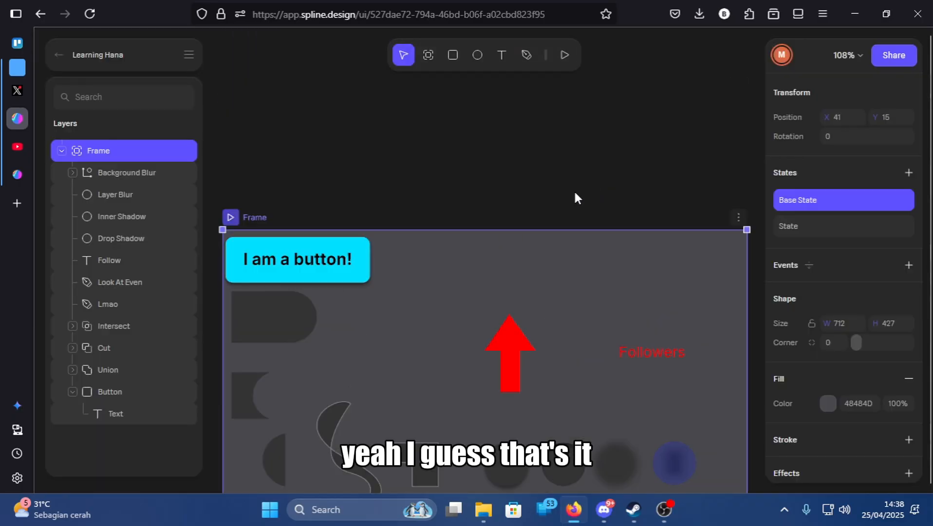
scroll(575, 191, down, 3)
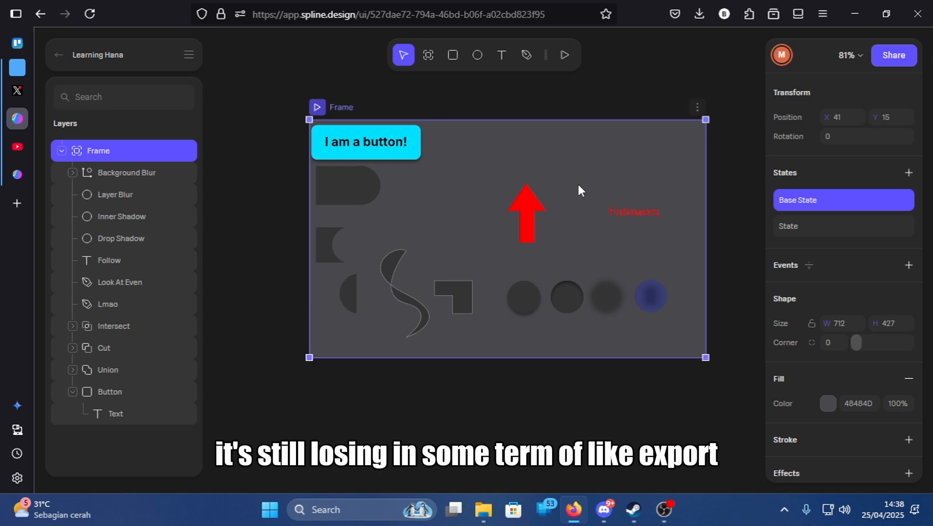
Review the file's sharing and invite options and the commands in its main menu, leaving everything as it is
click(697, 107)
click(881, 54)
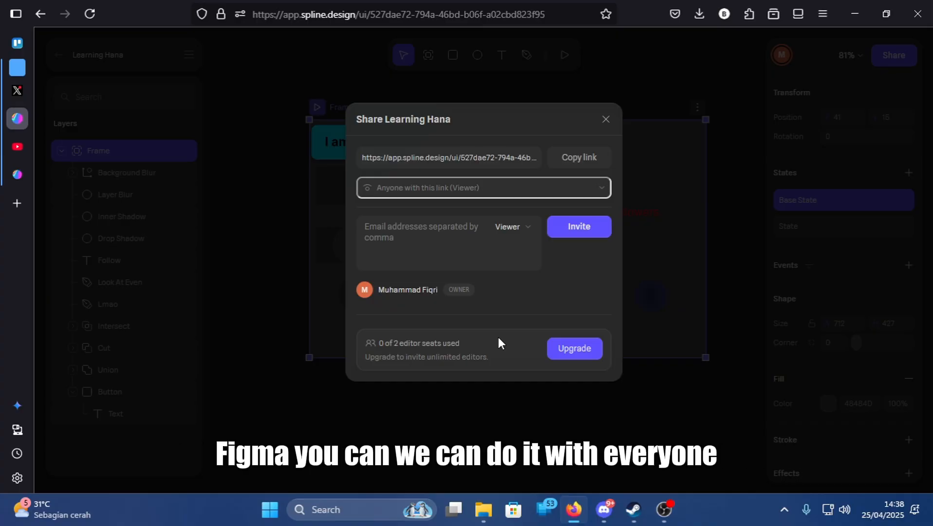
click(605, 119)
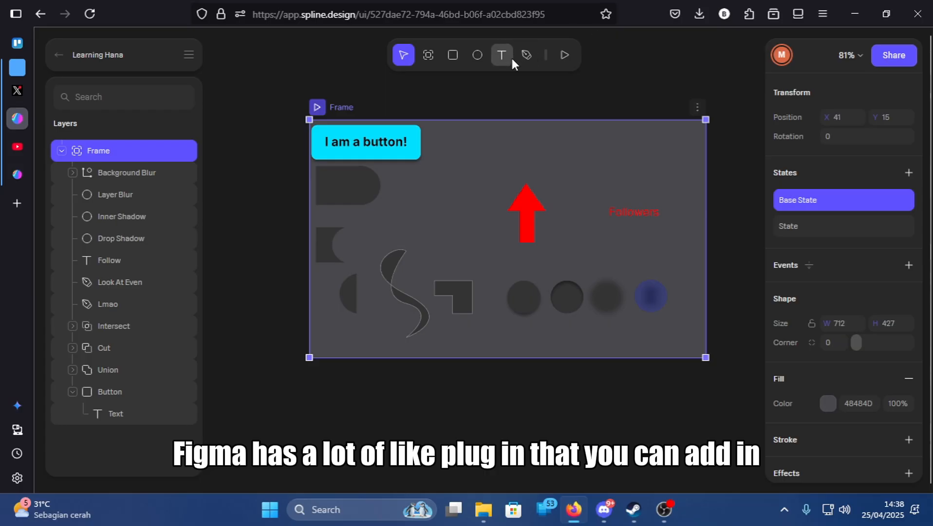
click(188, 54)
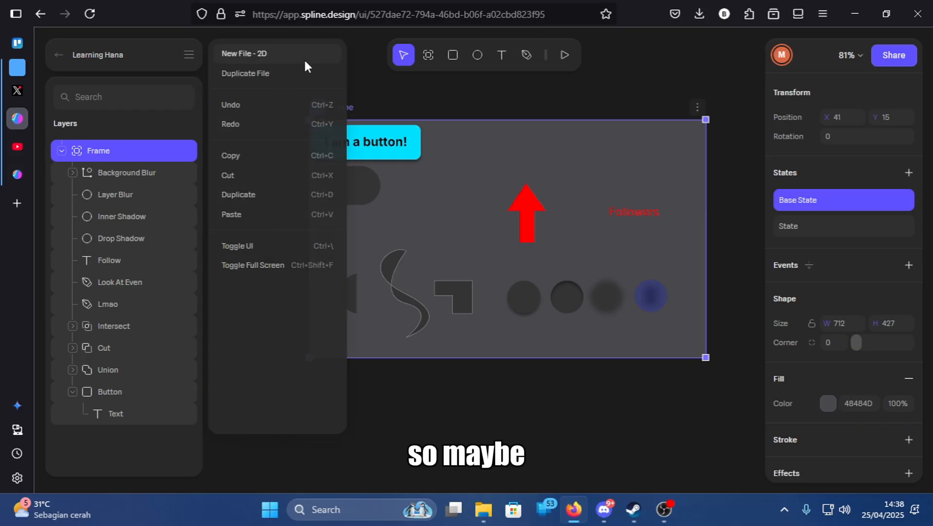
click(613, 79)
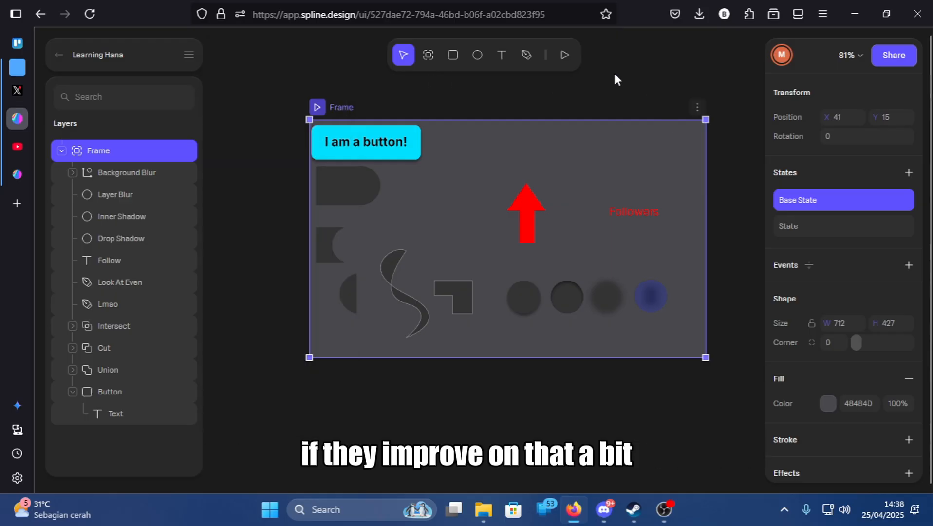